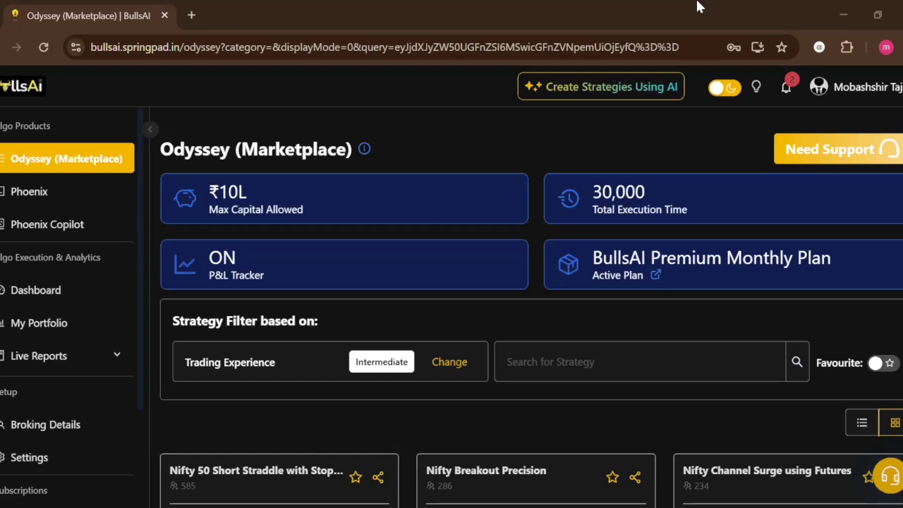
Open the AI strategy creator and load the sample prompt about RSI over bought or over sold signals
left_click(608, 88)
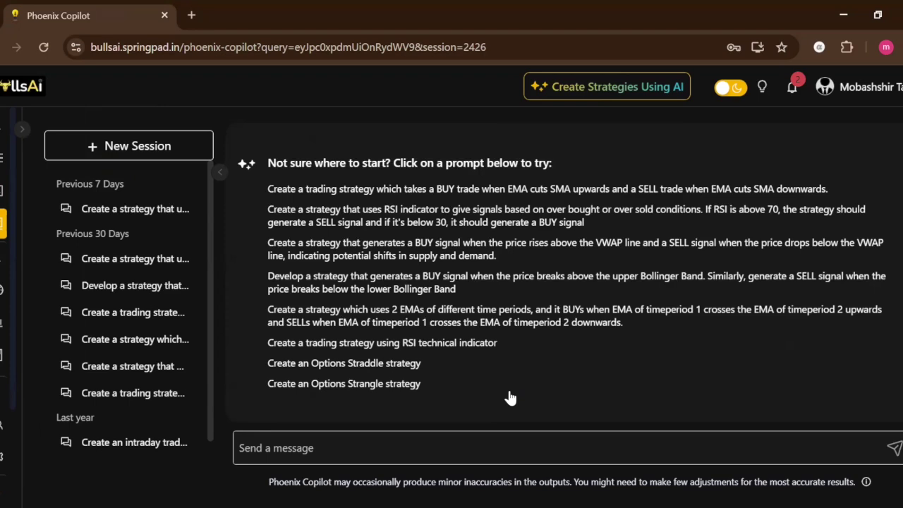
left_click(491, 447)
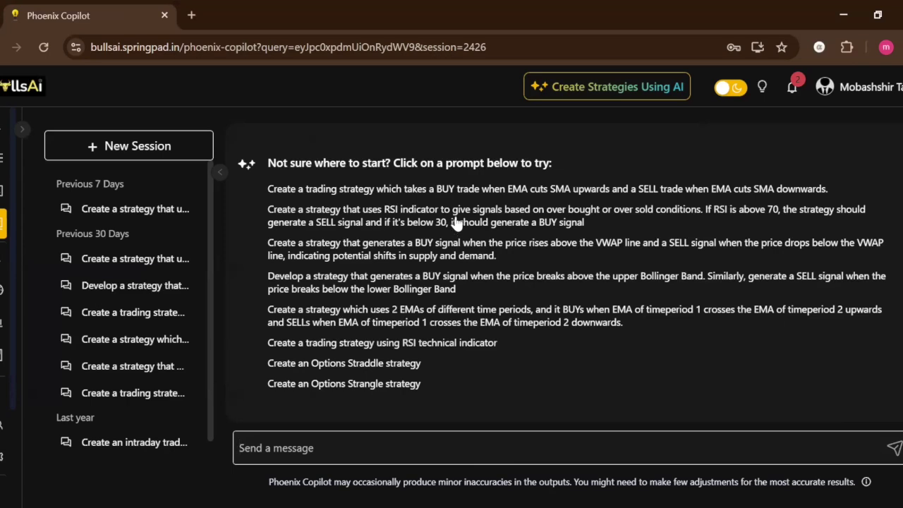
left_click(403, 223)
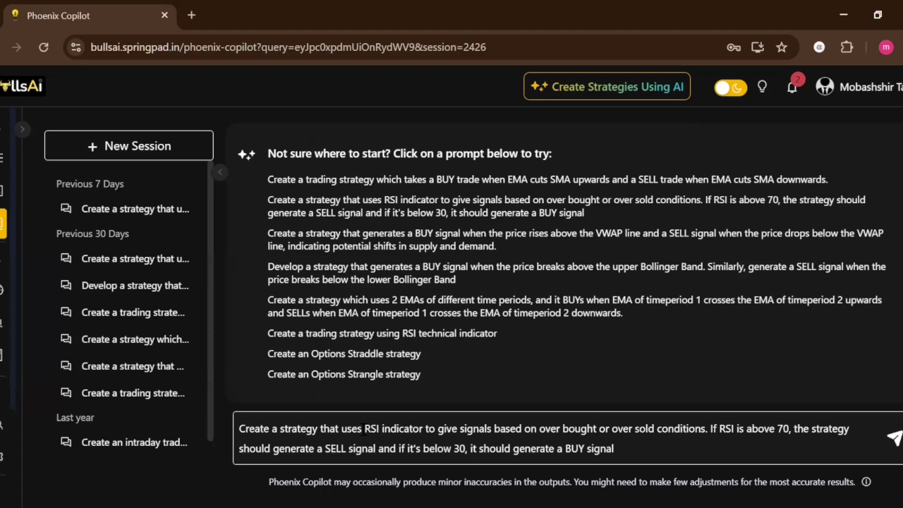
Insert "and EMA" after "RSI" in the prompt's first sentence
key("Right")
key("Right")
key("Right")
type("a")
type("nd ")
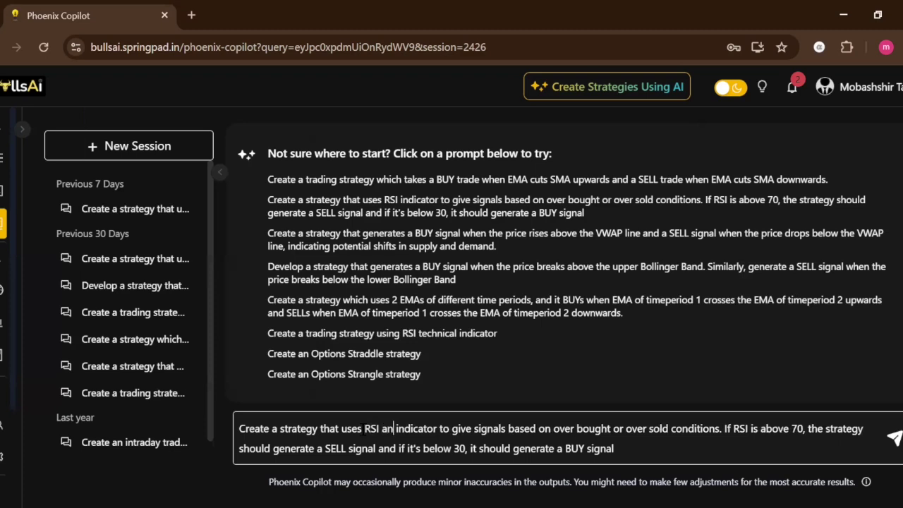
type("EM")
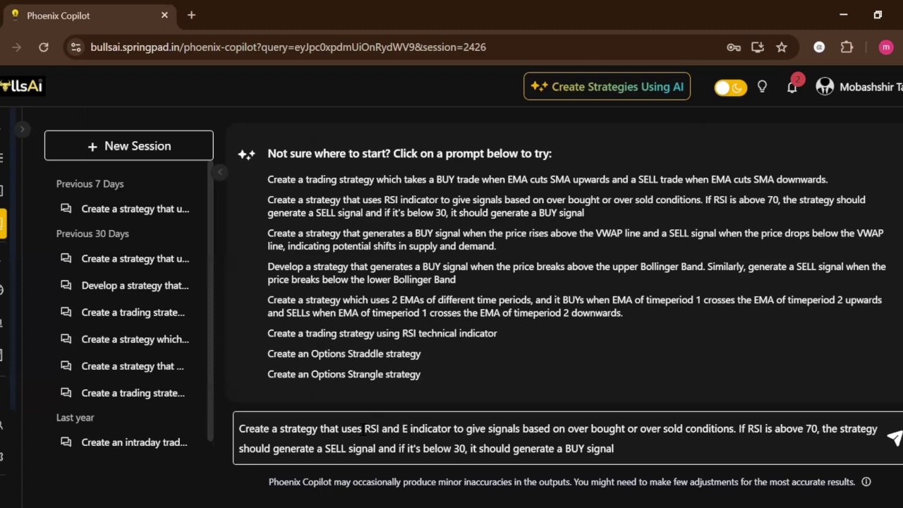
type("A")
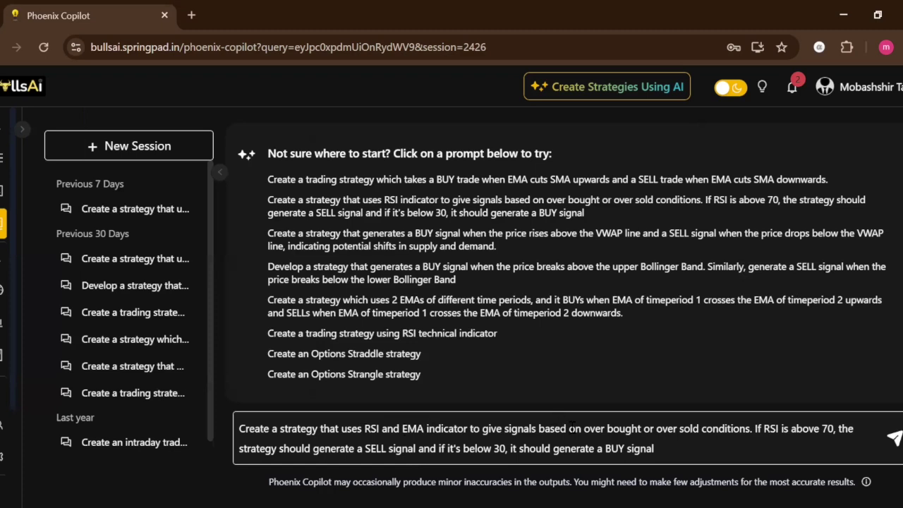
Insert "crossover and cross under" between "over sold" and "conditions" in the prompt
left_click(699, 430)
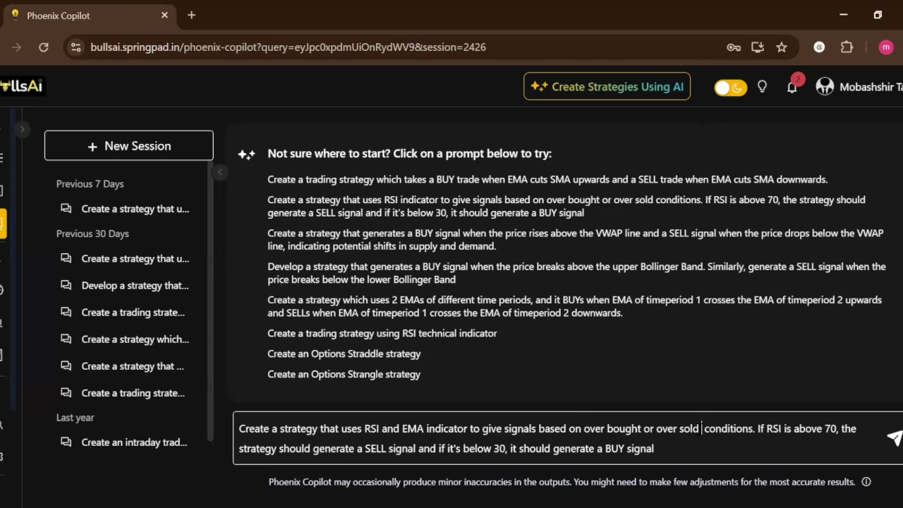
type("cross")
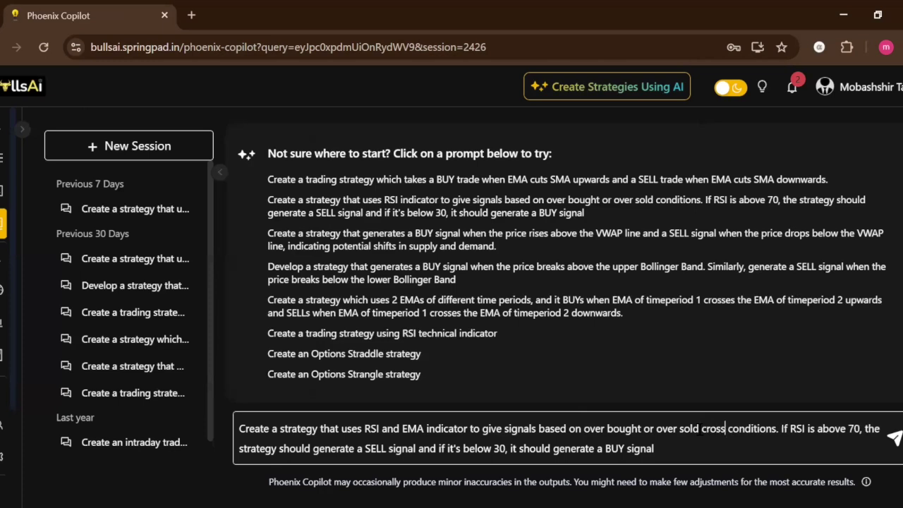
type("over a")
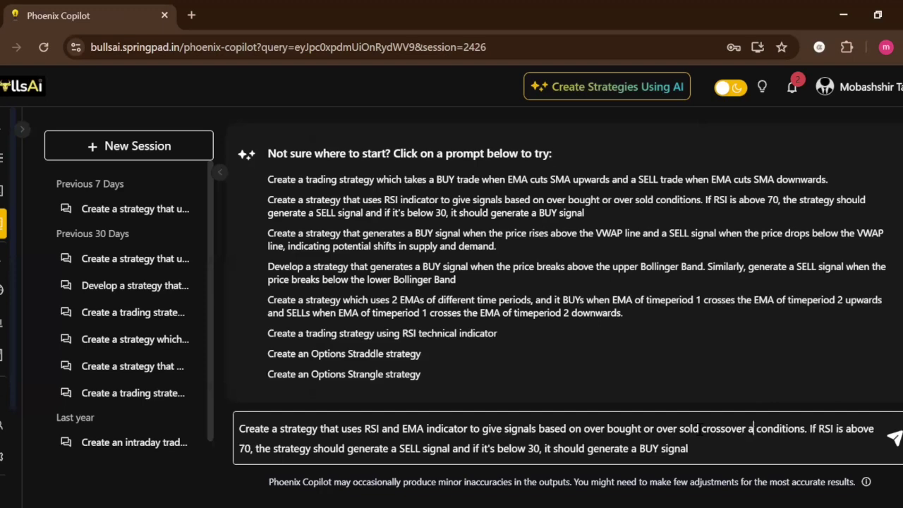
type("nd cro")
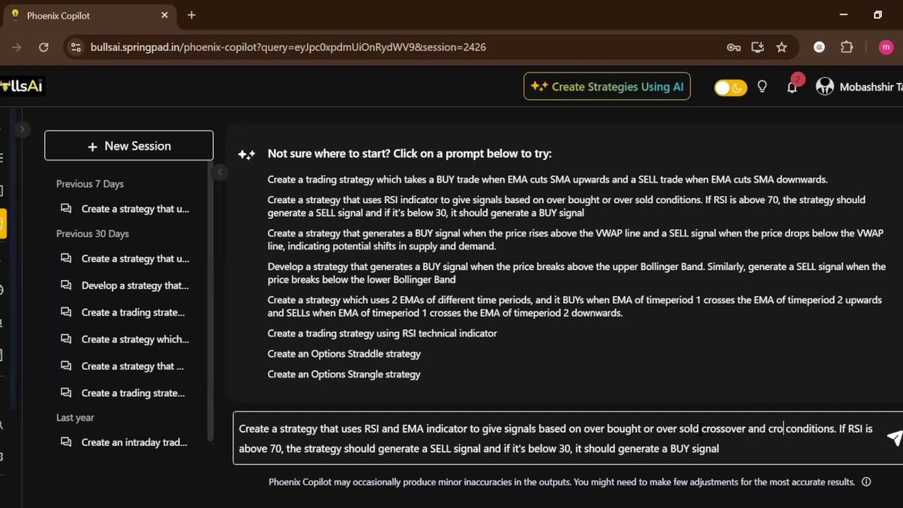
type("ssunder")
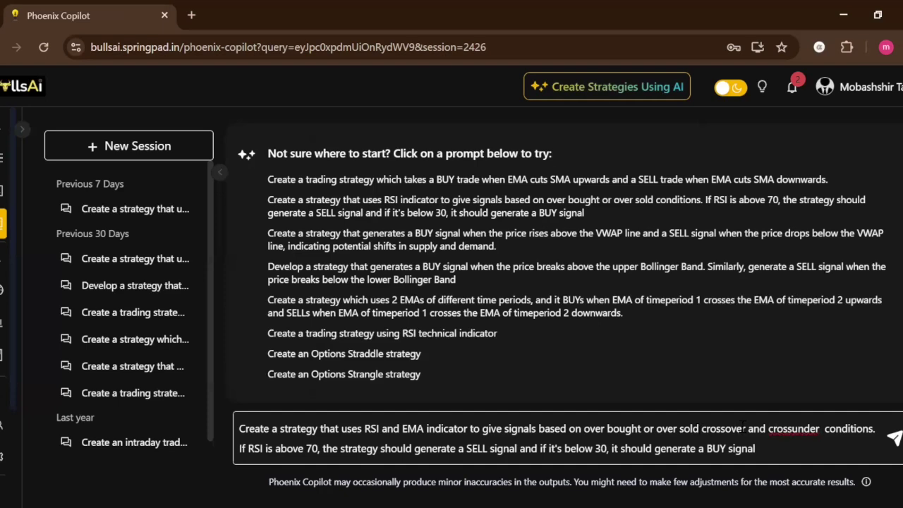
left_click(792, 428)
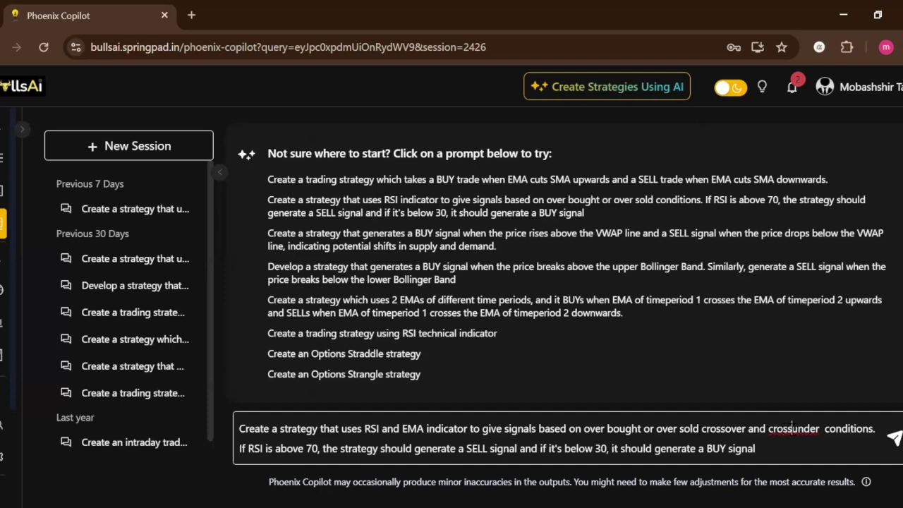
Separate "over bought", "over sold" and "crossover" with commas in place of "or", and remove the extra space before "conditions"
left_click(643, 428)
type(",")
key("Right")
key("Right")
key("Right")
key("Right")
key("Right")
key("Right")
key("Right")
key("Right")
key("Right")
key("Right")
key("Right")
key("Right")
key("Right")
key("Right")
key("Right")
key("Right")
key("Right")
key("Right")
key("Right")
key("Right")
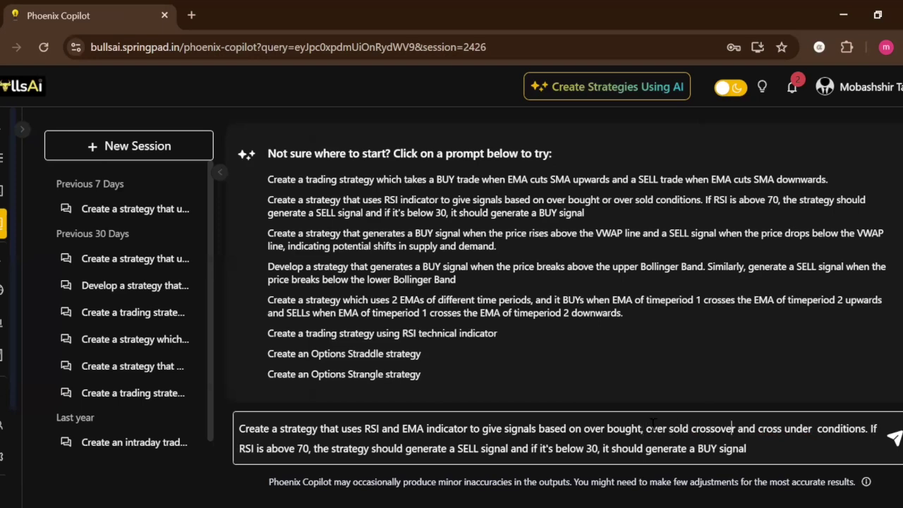
key("Left")
key("Left")
key("Left")
key("Left")
key("Left")
key("Left")
key("Left")
key("Left")
key("Left")
key("Left")
key("Left")
key("Left")
key("Left")
key("Left")
key("Left")
key("Left")
key("Left")
key("Left")
type(",")
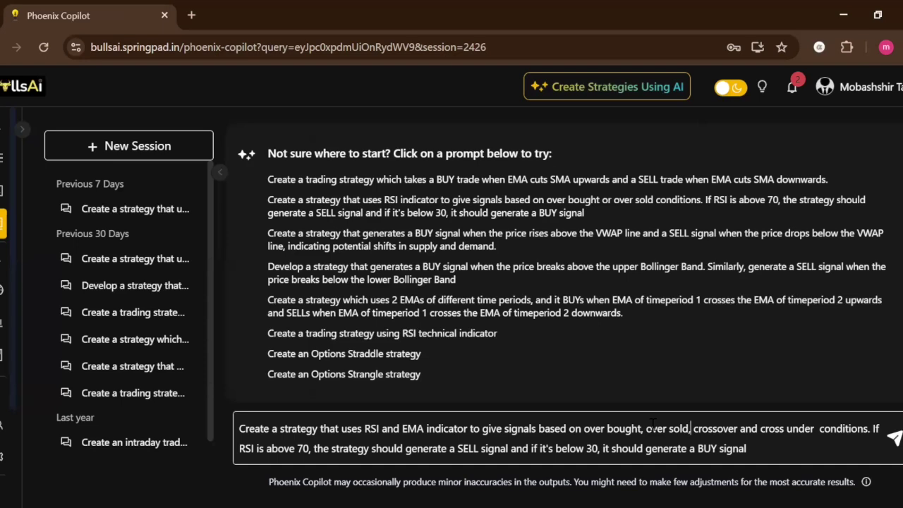
left_click(820, 428)
key("BackSpace")
Insert "the shot period EMA" after "If" at the start of the signal rule
left_click(872, 428)
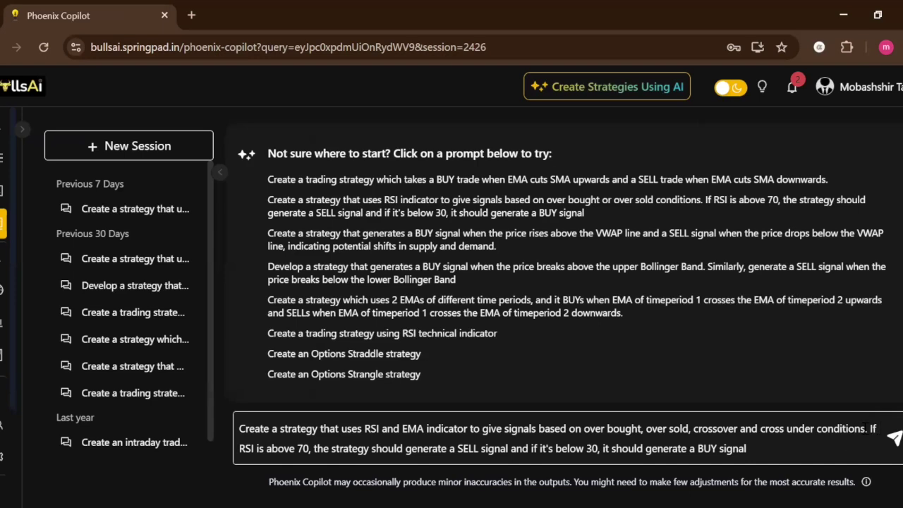
type("EMA")
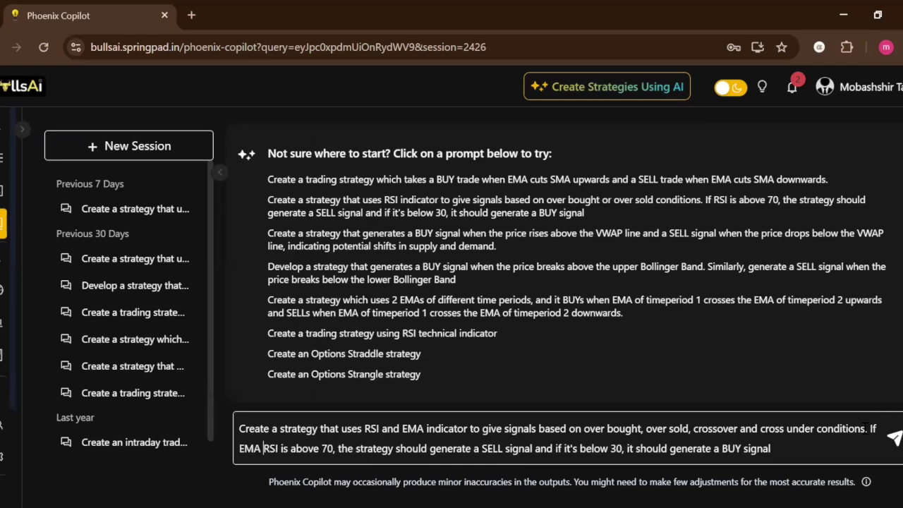
key("Left")
key("Left")
key("Left")
key("Left")
type("the sho")
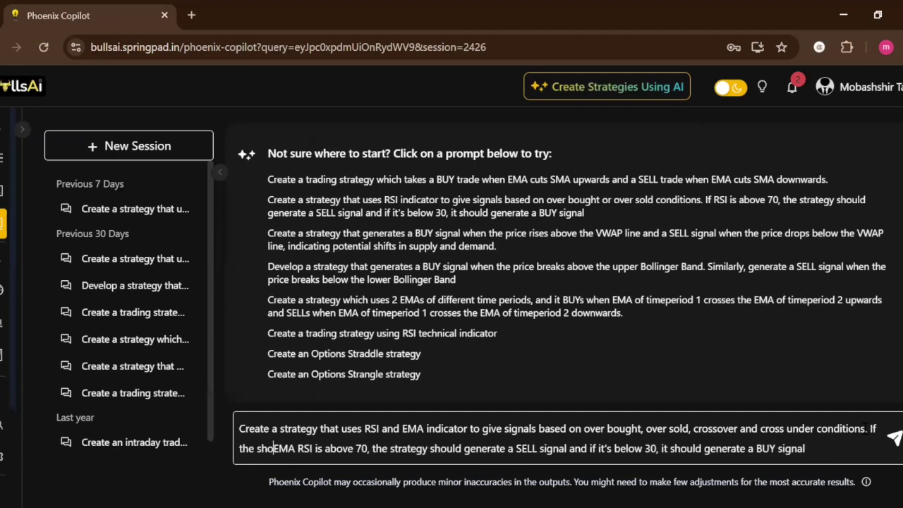
type("t perio")
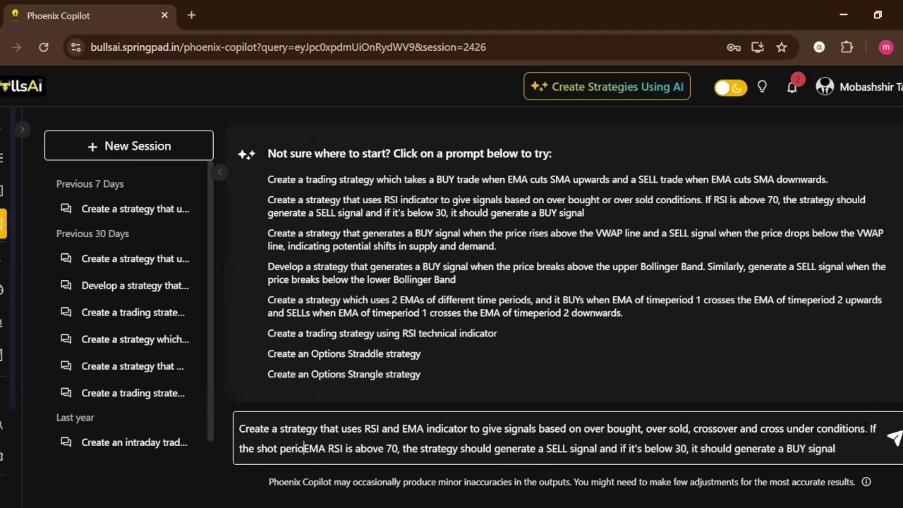
type("d")
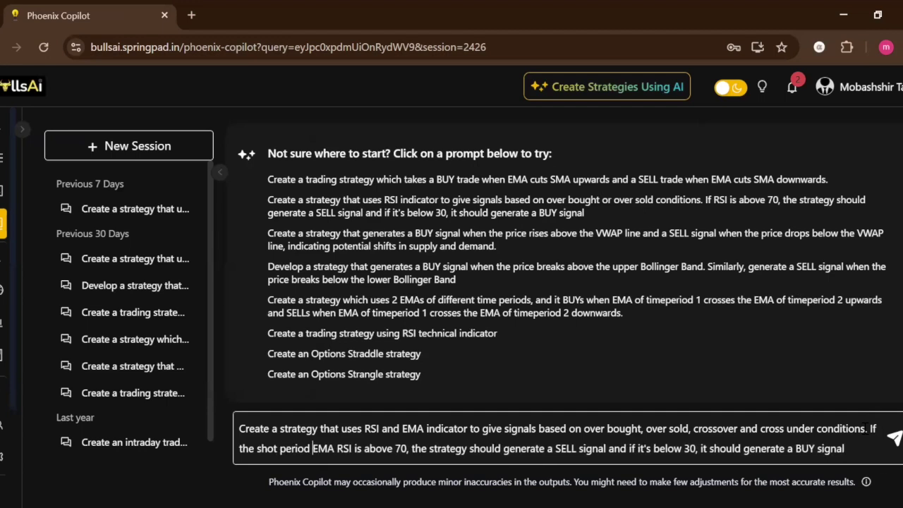
Continue the first condition with "is greater than the long period EMA and" before "RSI is above"
key("Right")
key("Right")
key("Right")
key("Right")
type("is greater ")
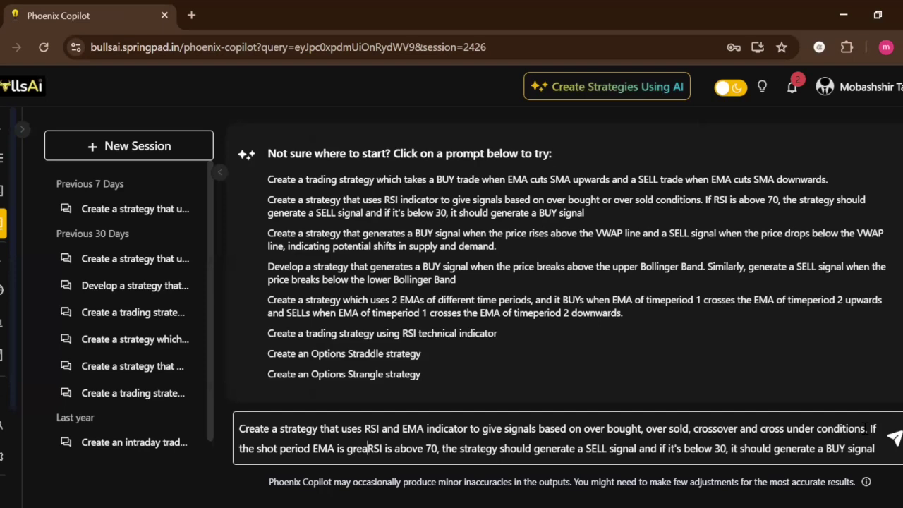
type("than the")
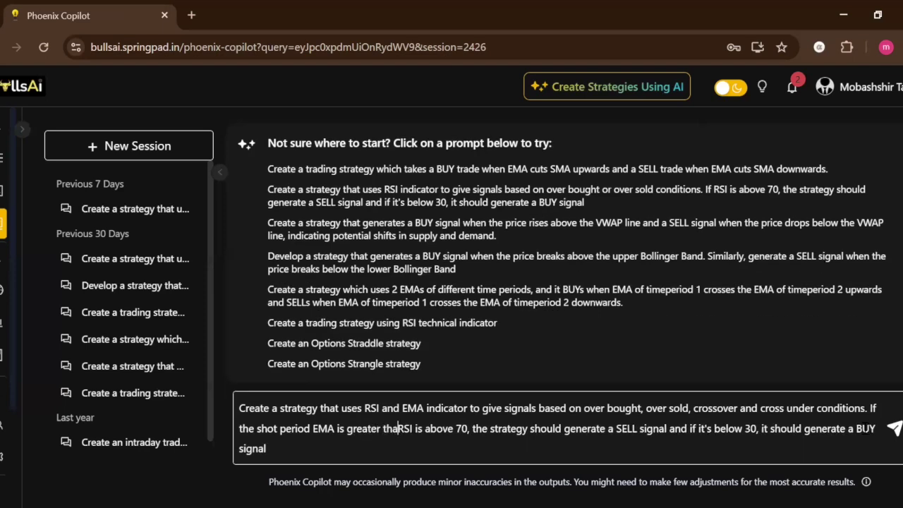
type(" long ")
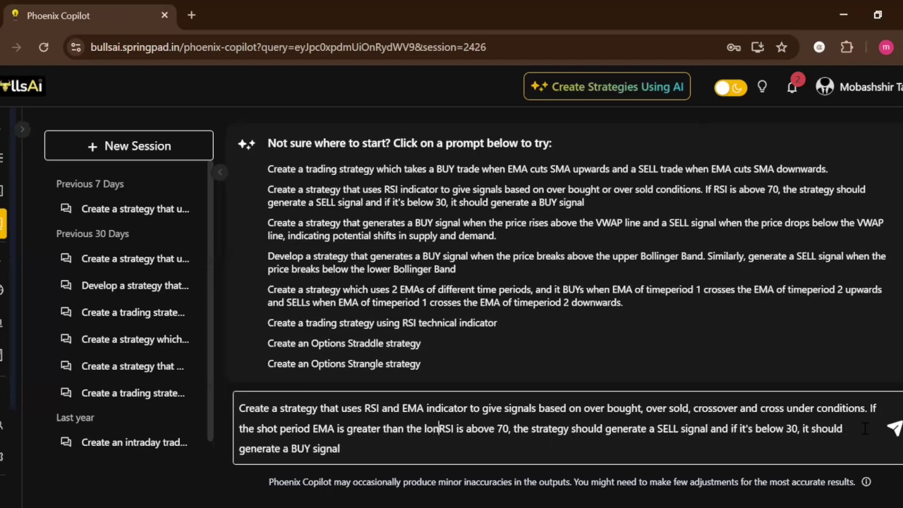
type("period ")
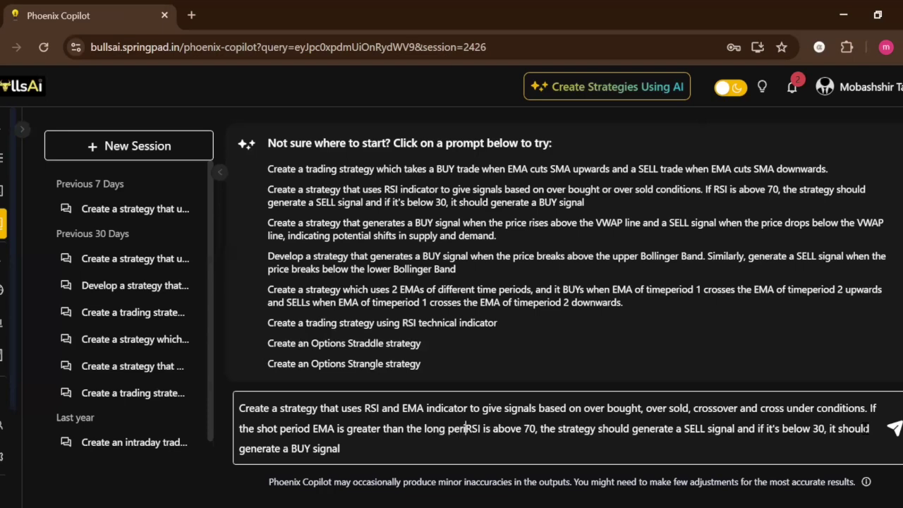
type("E")
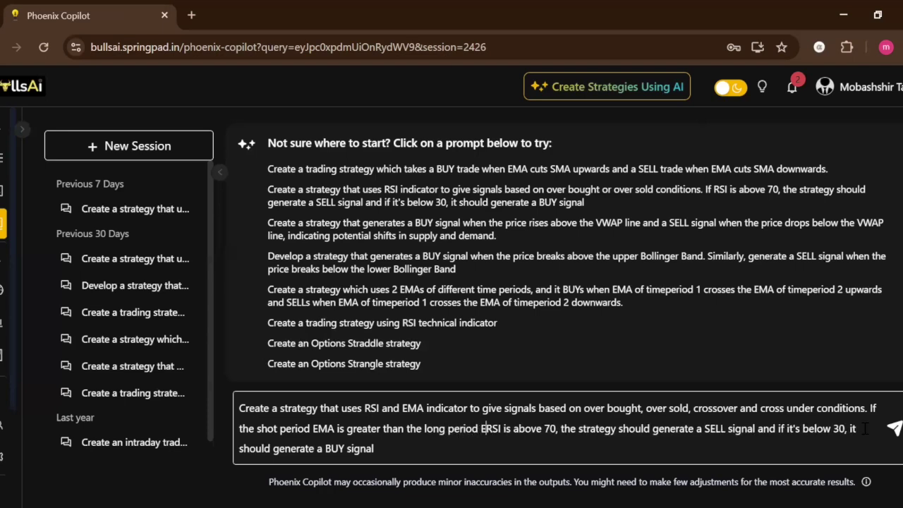
type("MA ")
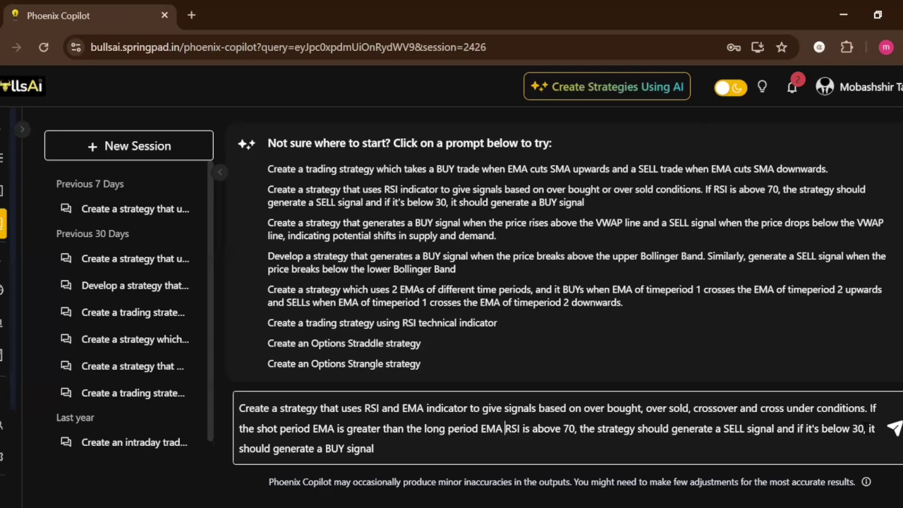
type("and")
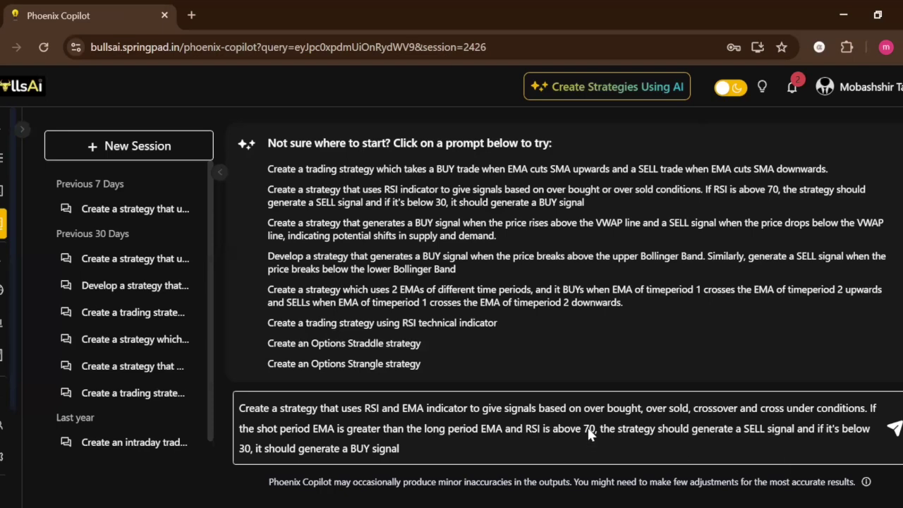
Set the first condition's RSI threshold to 50 and its generated signal to BUY
key("BackSpace")
type("5")
left_click(761, 428)
key("BackSpace")
key("BackSpace")
key("BackSpace")
key("BackSpace")
type("BUY")
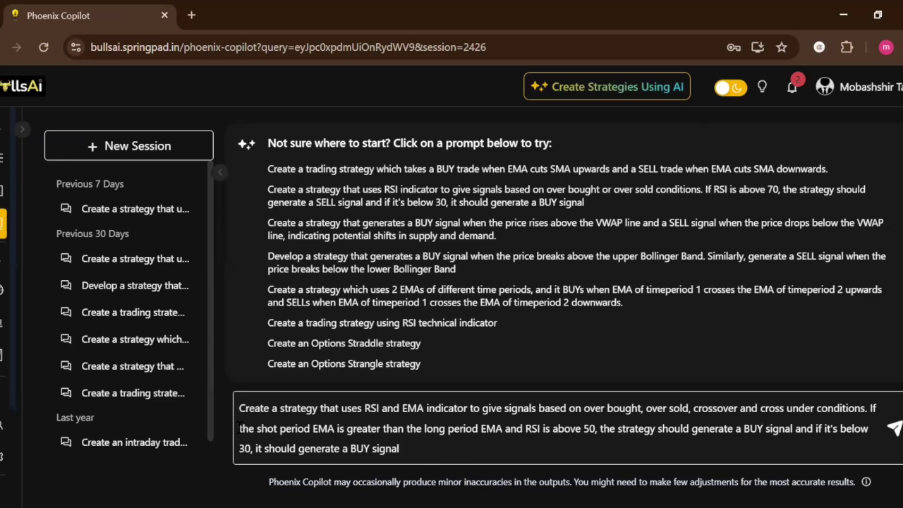
Copy the first condition, from "the shot period EMA" through "50", and paste it after "and if"
left_click_drag(239, 428, 595, 421)
key("ctrl+c")
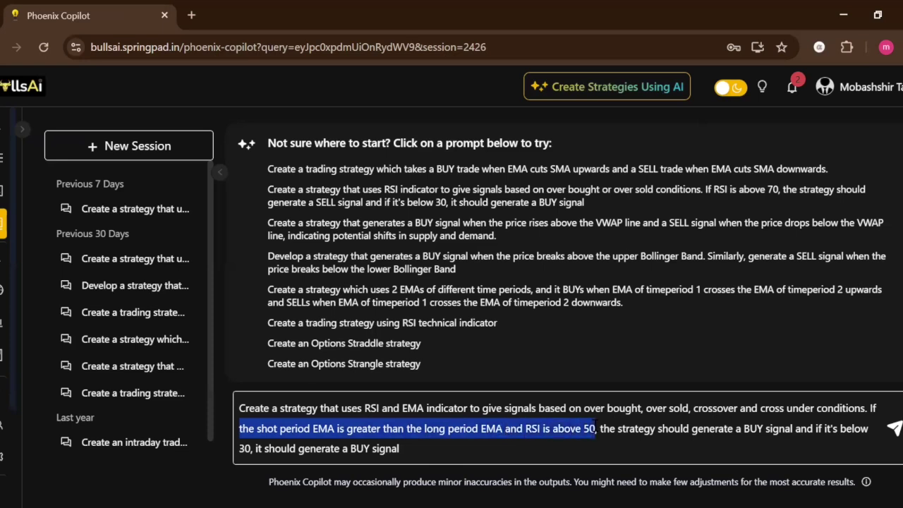
left_click(825, 428)
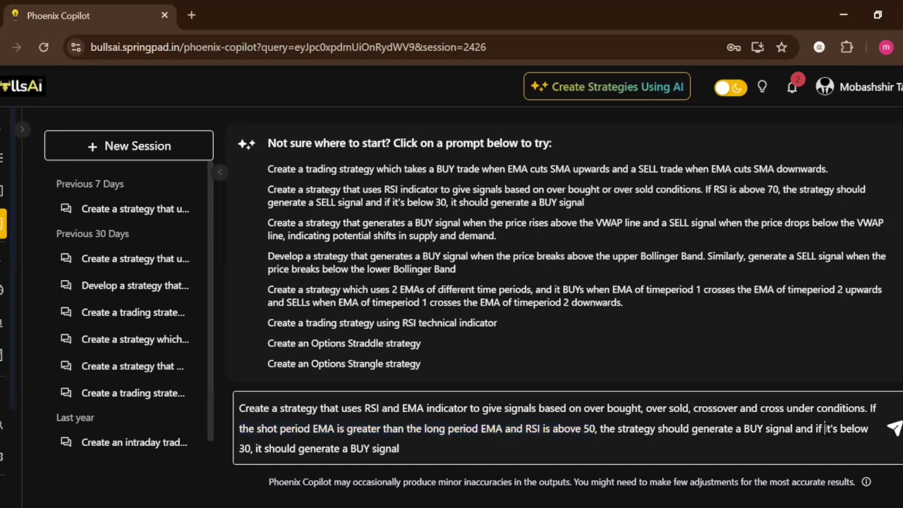
key("ctrl+v")
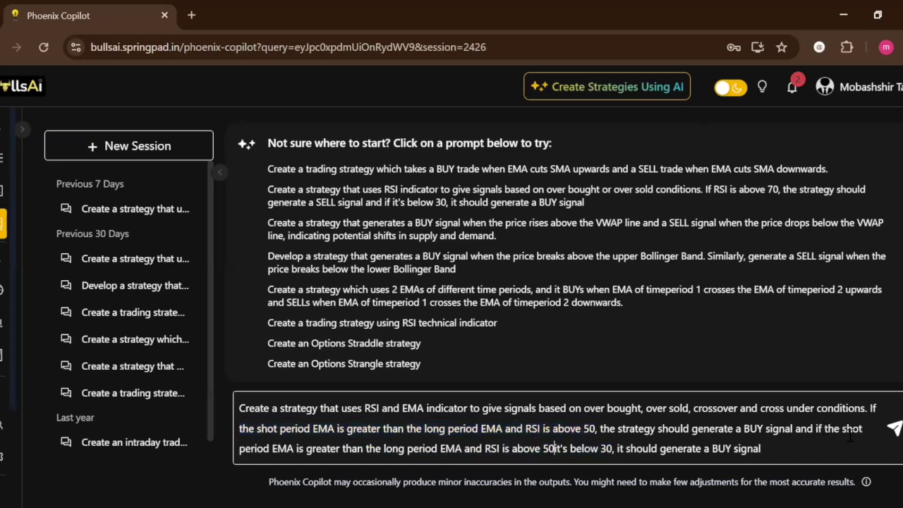
Swap the periods in the pasted condition so it reads "the long period EMA is greater than the shot period EMA"
left_click(863, 430)
key("BackSpace")
key("BackSpace")
key("BackSpace")
key("BackSpace")
type("long")
left_click(401, 451)
key("BackSpace")
key("BackSpace")
key("BackSpace")
key("BackSpace")
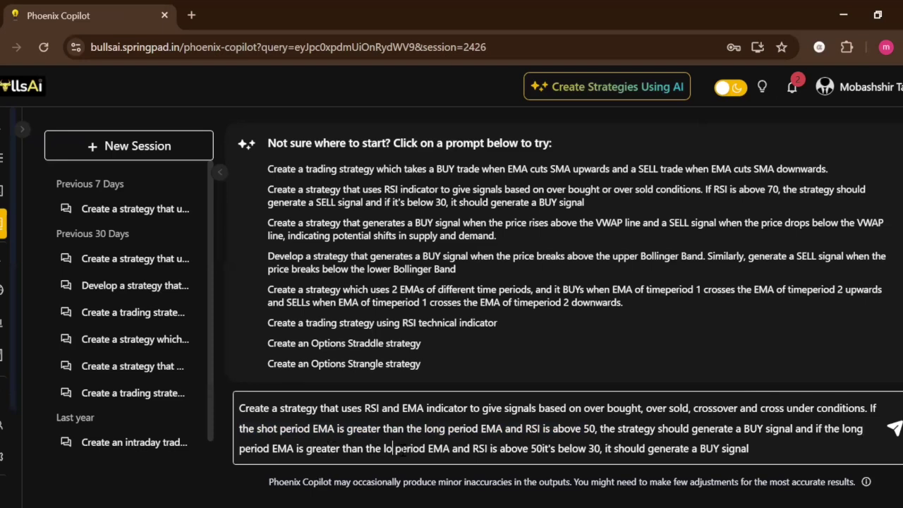
type("shot")
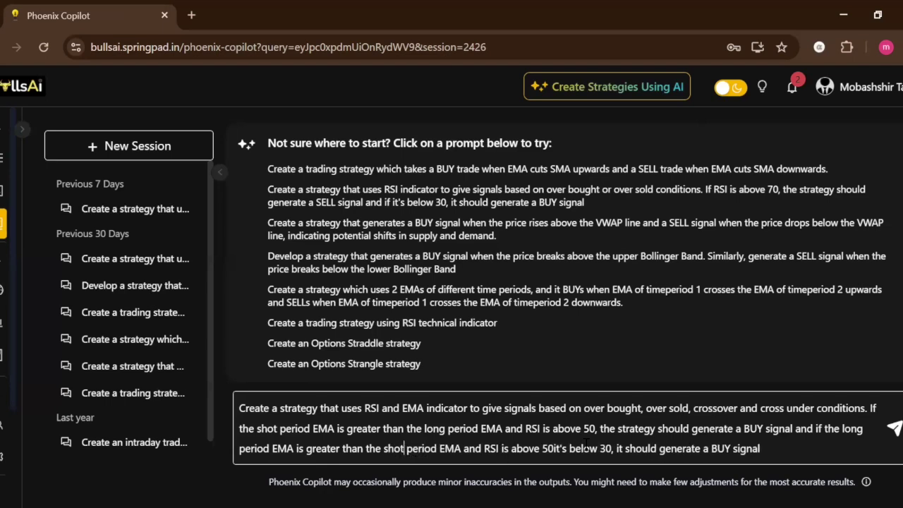
Change "above" to "below" in the second RSI condition and add a space after its "50"
left_click(538, 449)
key("BackSpace")
key("BackSpace")
key("BackSpace")
key("BackSpace")
key("BackSpace")
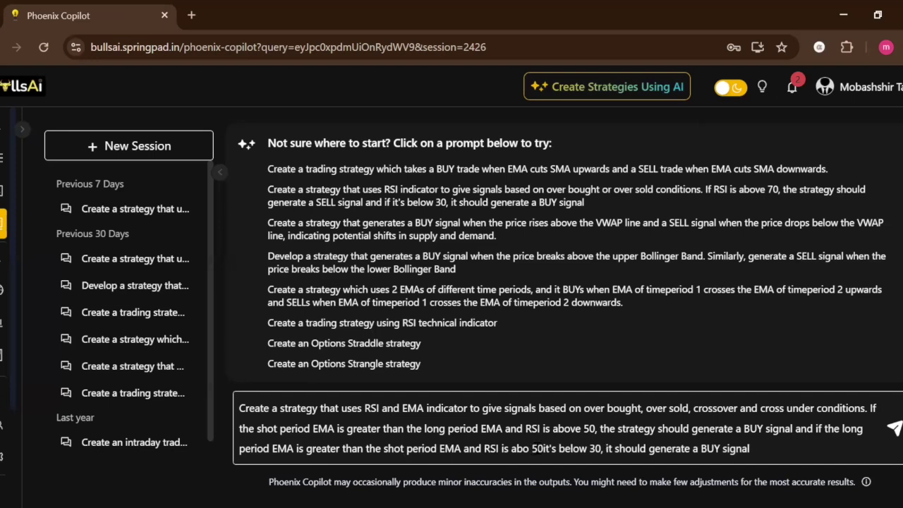
type("below")
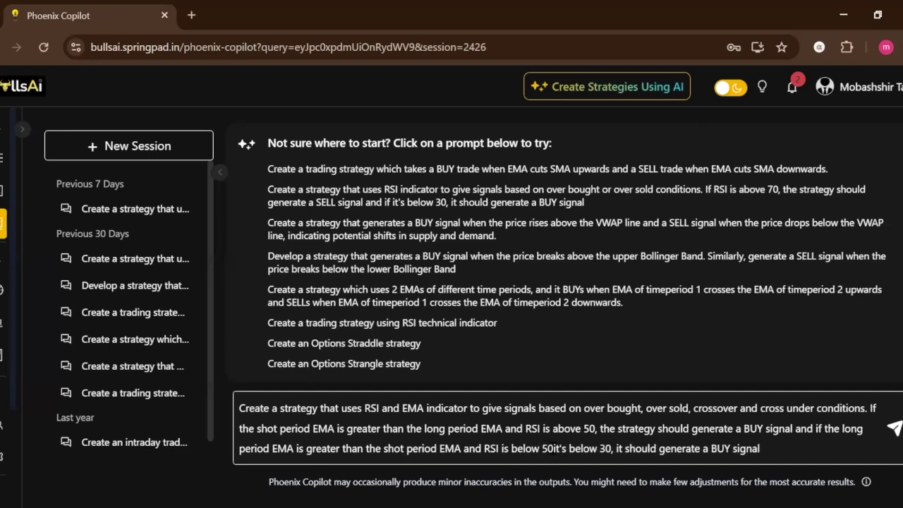
left_click(554, 447)
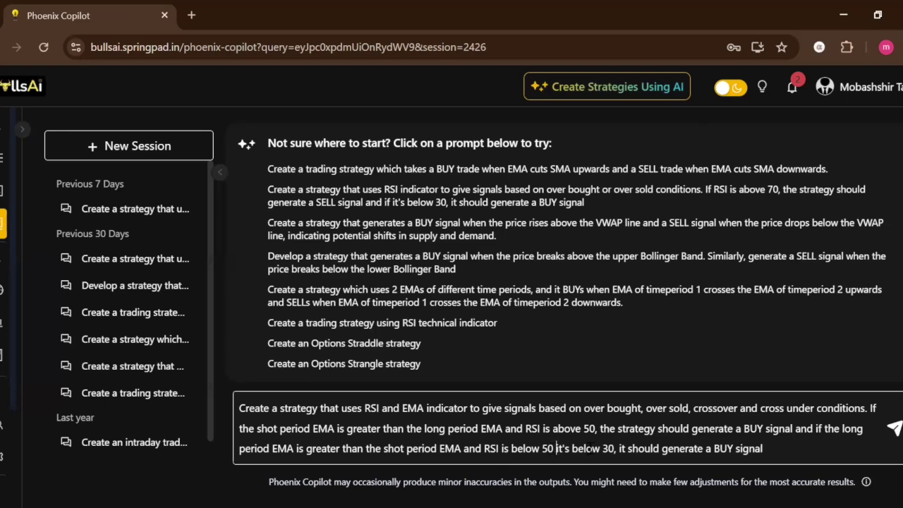
Delete the leftover text "it's below 30" after the second RSI condition in the prompt
left_click(615, 448)
key("BackSpace")
key("BackSpace")
key("BackSpace")
key("BackSpace")
key("BackSpace")
key("BackSpace")
key("BackSpace")
key("BackSpace")
key("BackSpace")
key("BackSpace")
key("BackSpace")
key("BackSpace")
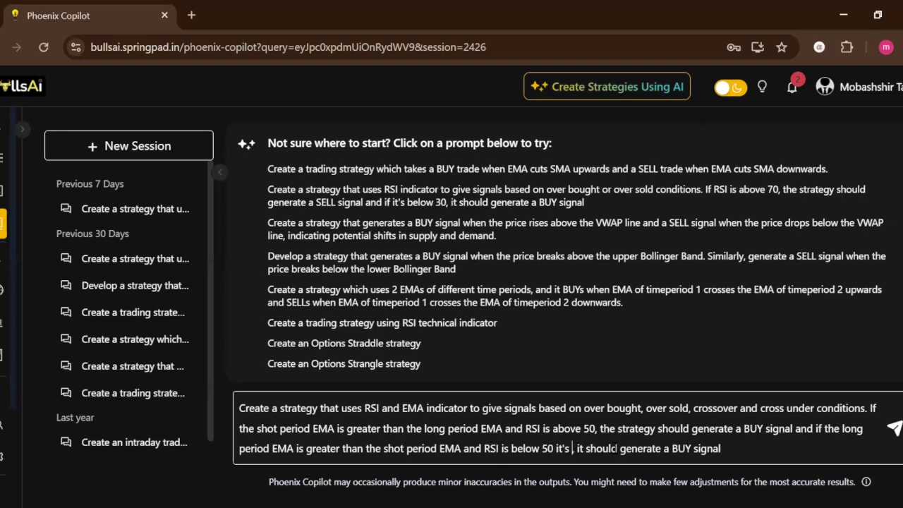
key("BackSpace")
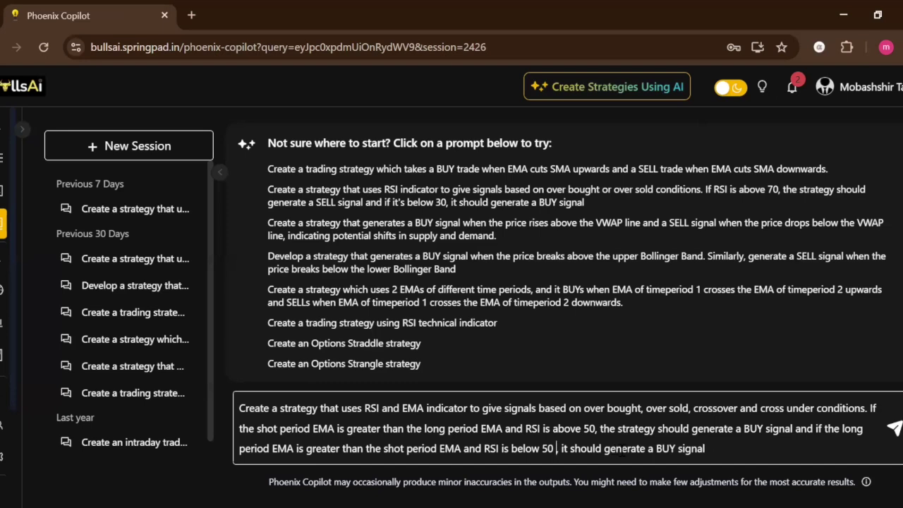
Set the second condition's generated signal to SELL, end the sentence with a period, and submit the prompt
left_click(676, 448)
key("BackSpace")
key("BackSpace")
key("BackSpace")
type("SE")
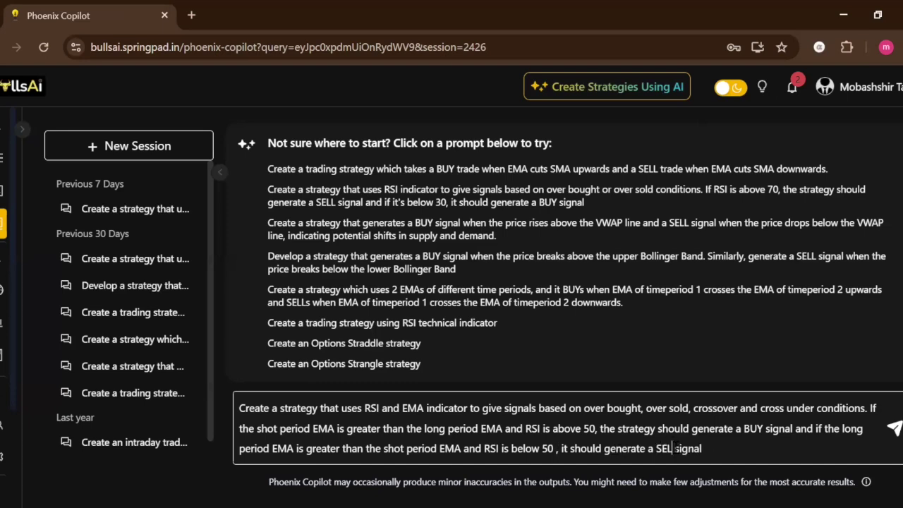
type("L")
left_click(705, 446)
key("Return")
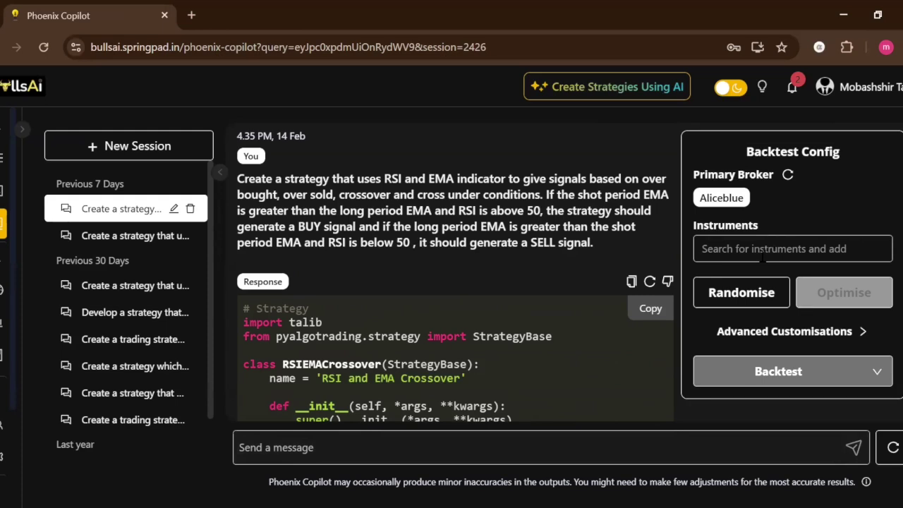
Add NSE:RELIANCE as the instrument in the backtest configuration
left_click(746, 248)
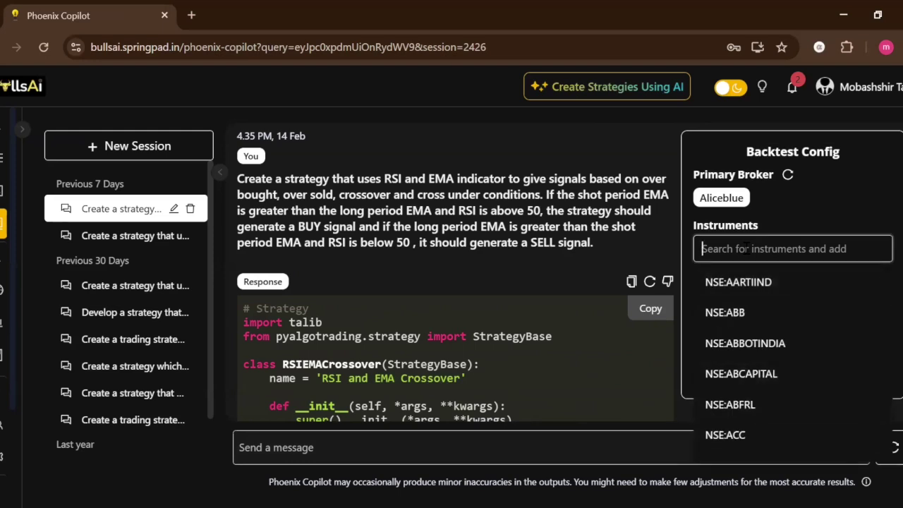
type("Re")
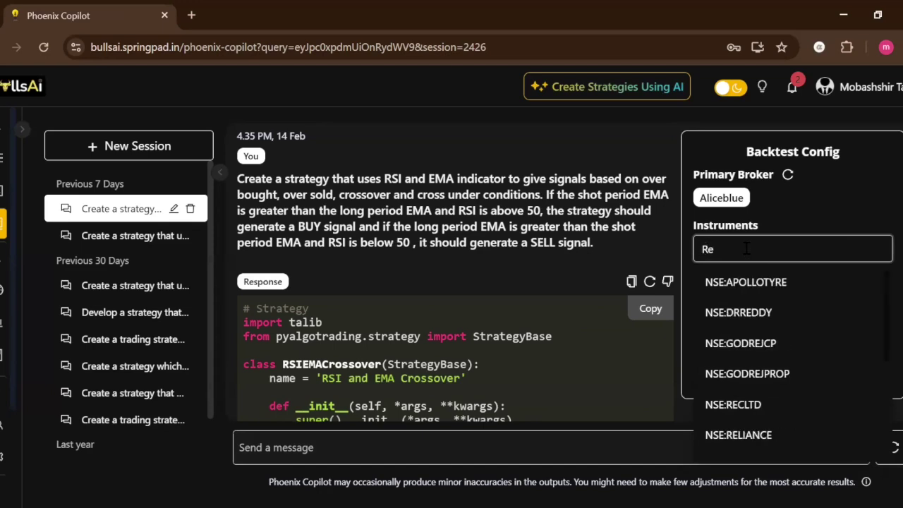
type("kia")
key("BackSpace")
key("BackSpace")
key("BackSpace")
left_click(757, 437)
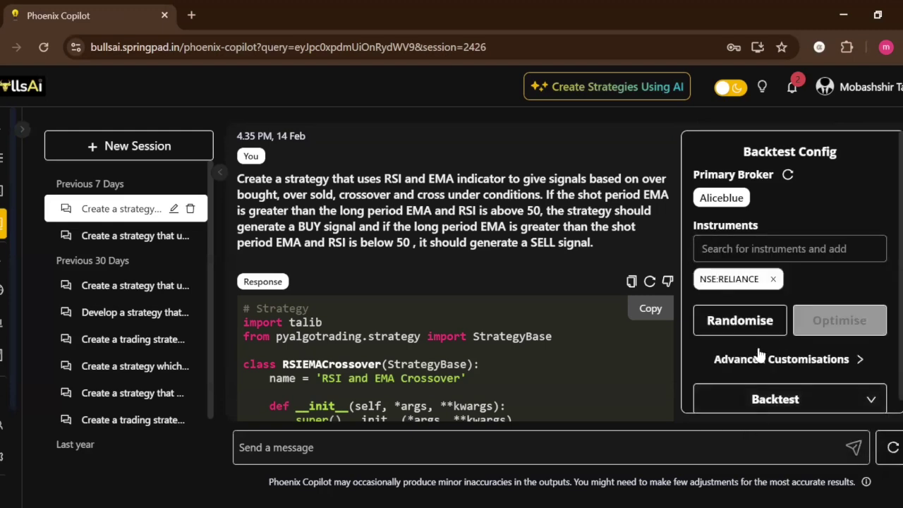
Open the strategy configuration from the advanced customisations and set the candle size to 15 Minutes
scroll(828, 242, "down", 1)
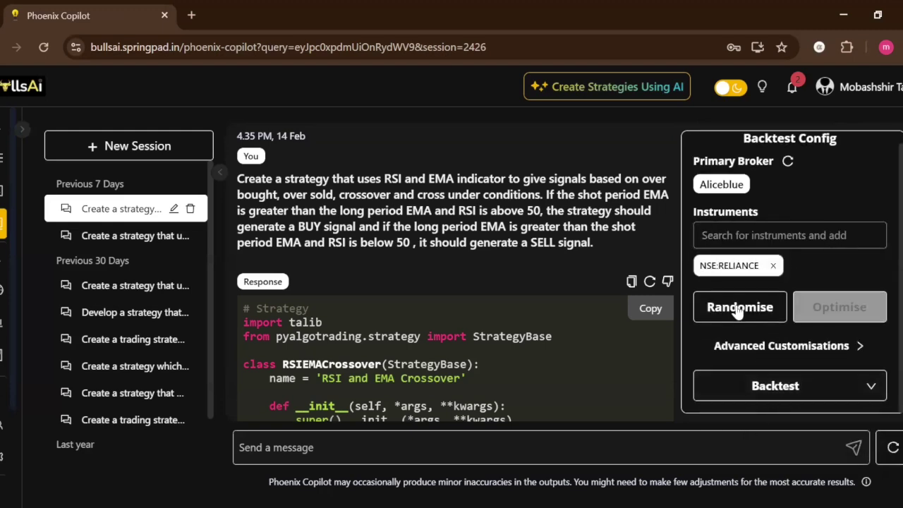
left_click(758, 345)
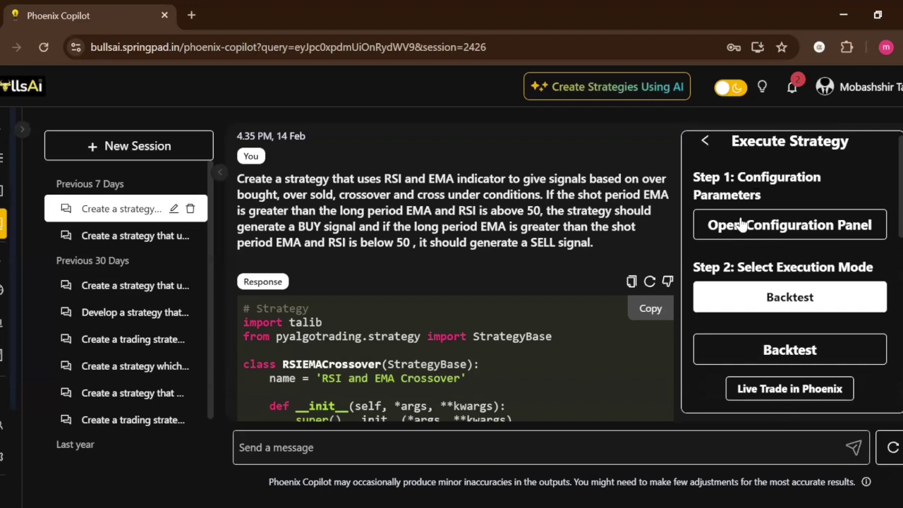
left_click(741, 224)
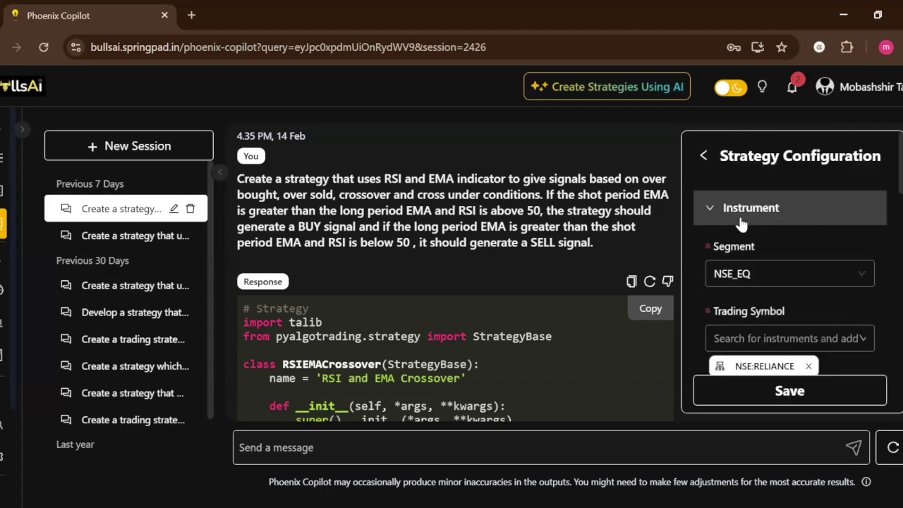
scroll(751, 241, "down", 3)
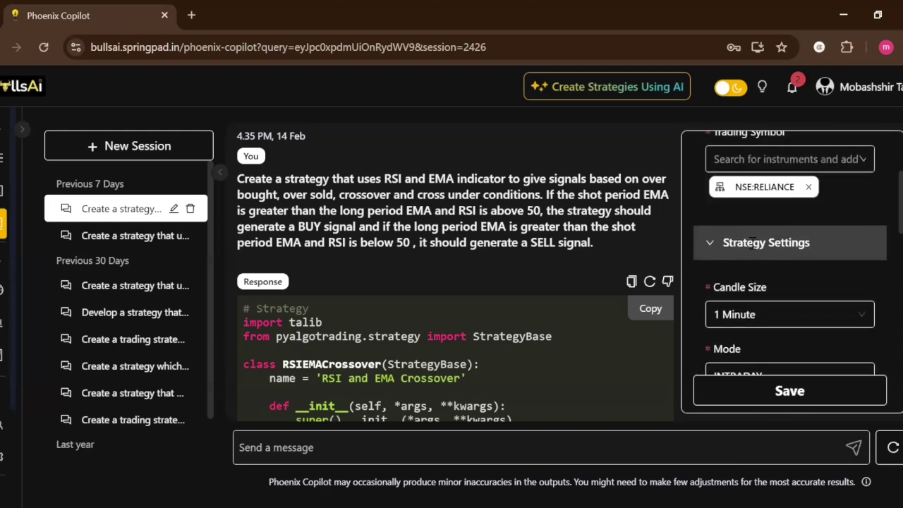
scroll(749, 238, "down", 1)
left_click(758, 242)
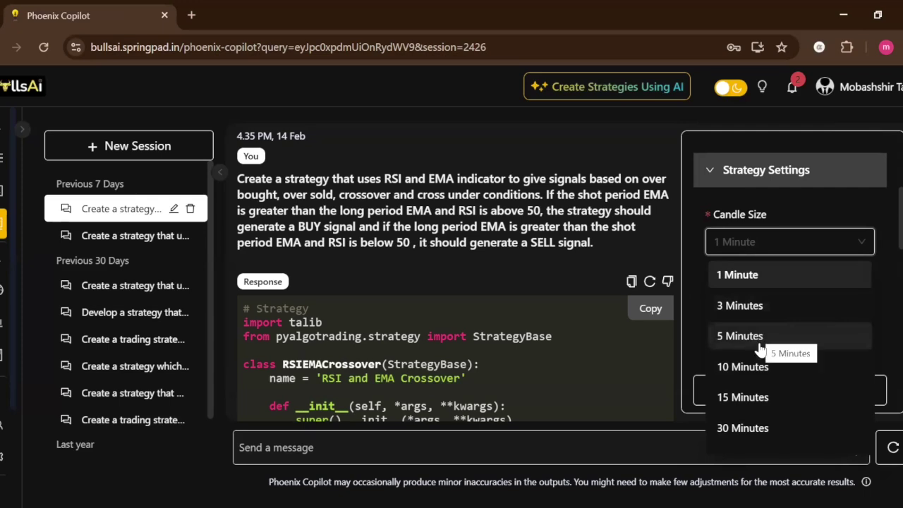
left_click(753, 396)
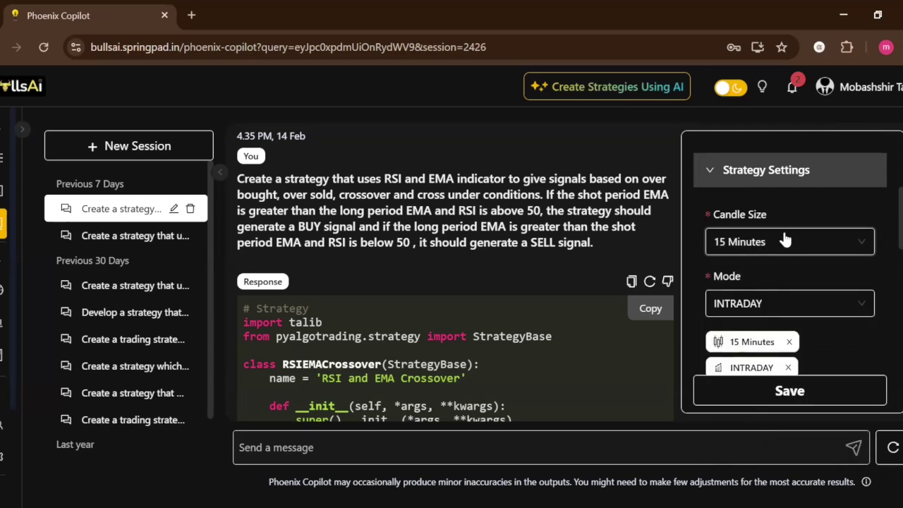
Set the max order count to 150 in the miscellaneous order settings
scroll(772, 282, "down", 2)
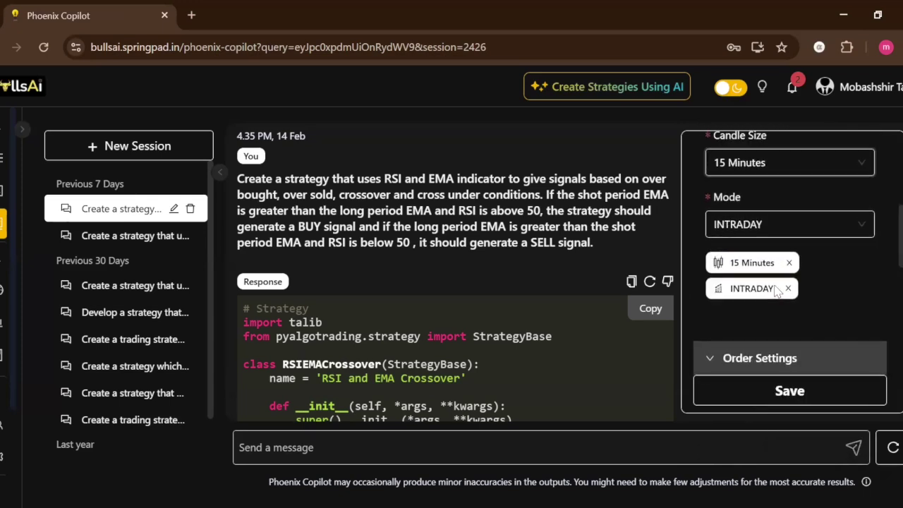
scroll(775, 289, "down", 6)
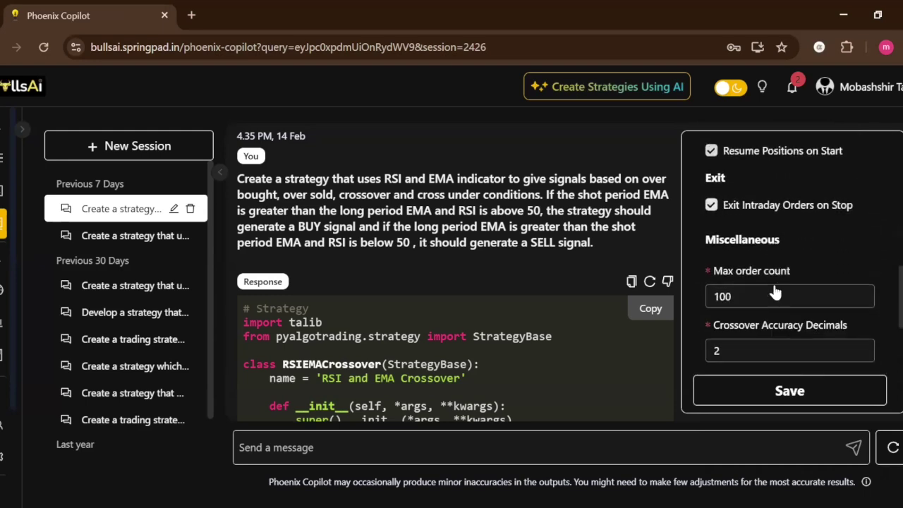
scroll(772, 282, "down", 1)
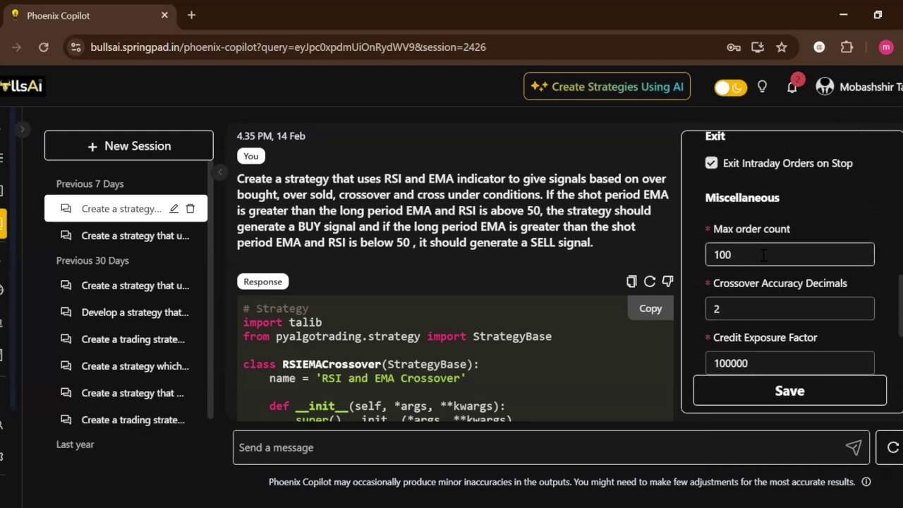
left_click(763, 254)
key("BackSpace")
key("BackSpace")
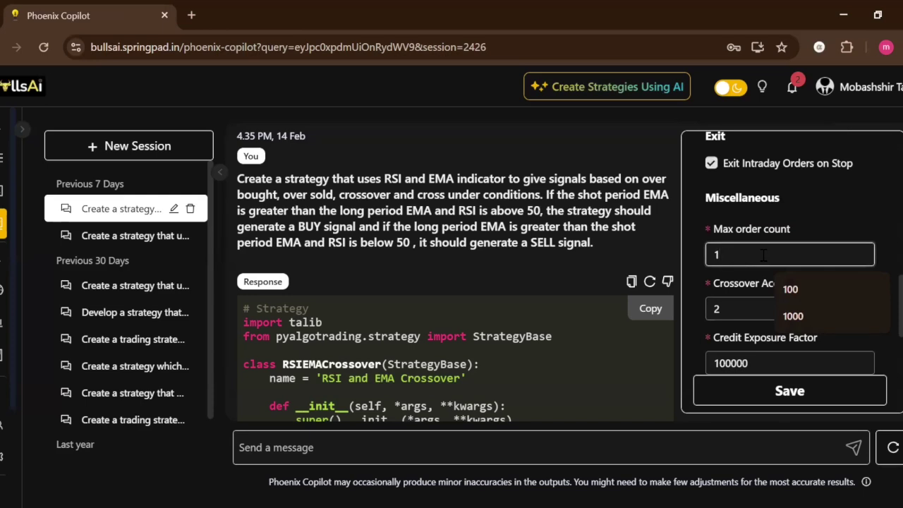
type("50")
Set the strategy parameters SHORT_EMA_PERIOD to 9 and LONG_EMA_PERIOD to 18
scroll(747, 257, "down", 2)
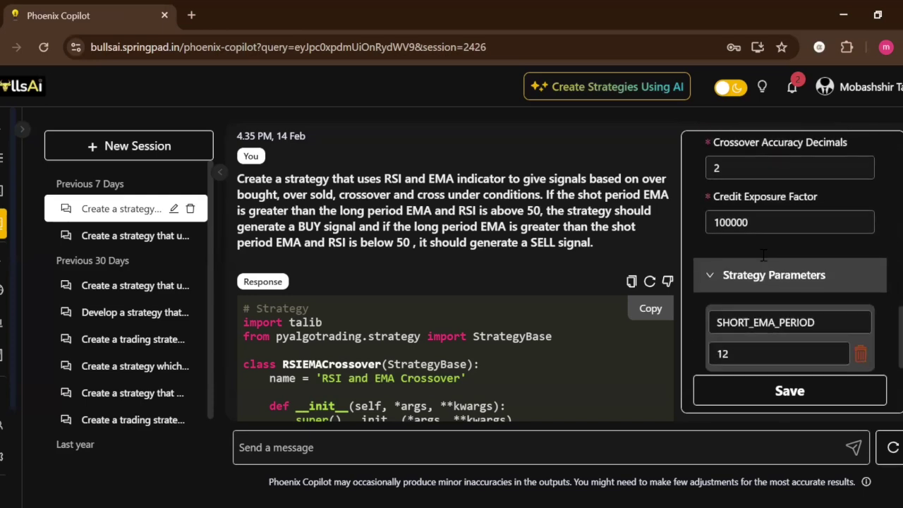
scroll(726, 261, "up", 1)
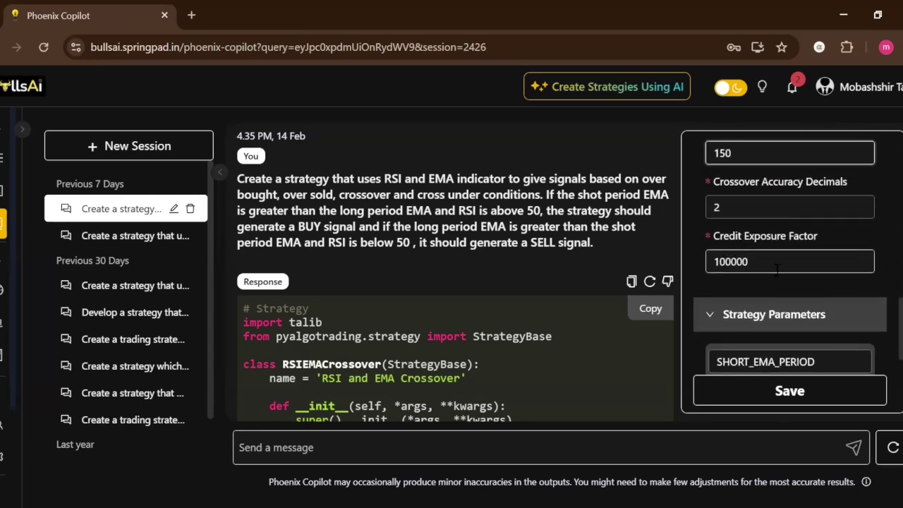
scroll(780, 258, "down", 2)
scroll(780, 258, "down", 4)
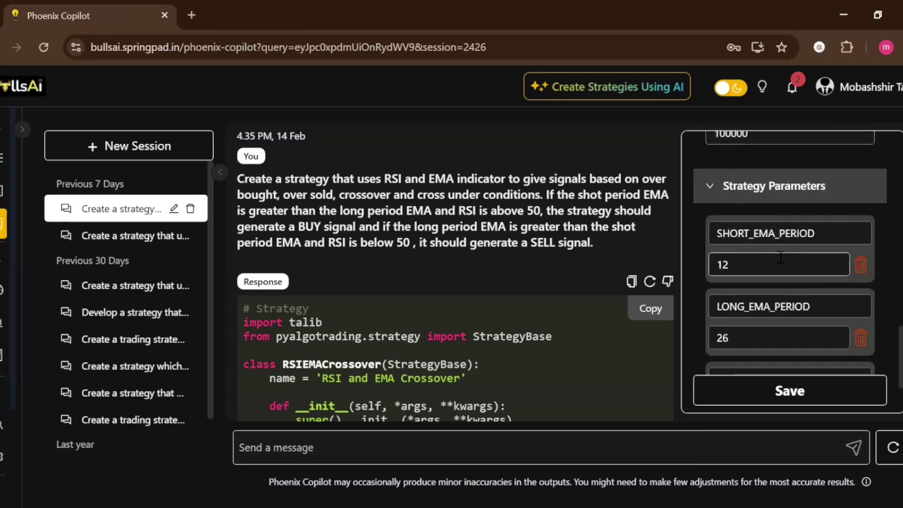
left_click(747, 235)
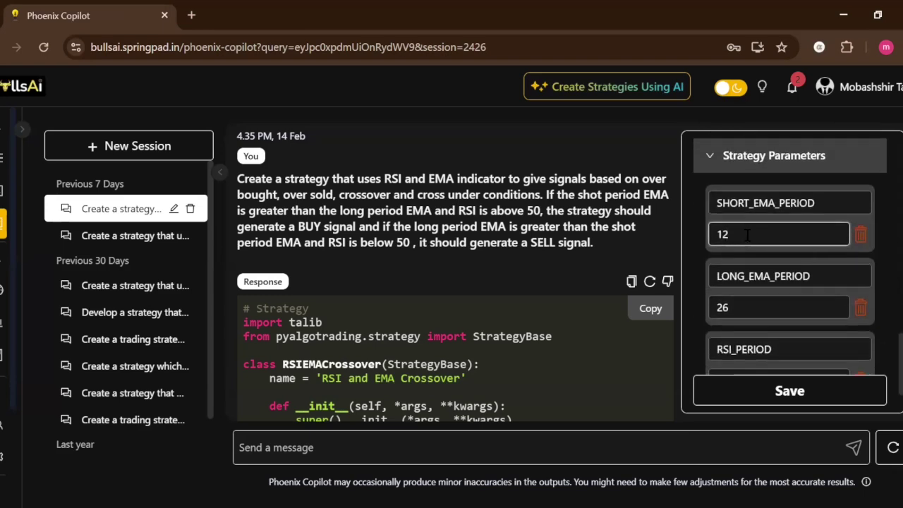
key("BackSpace")
key("BackSpace")
type("9")
left_click(751, 309)
key("BackSpace")
key("BackSpace")
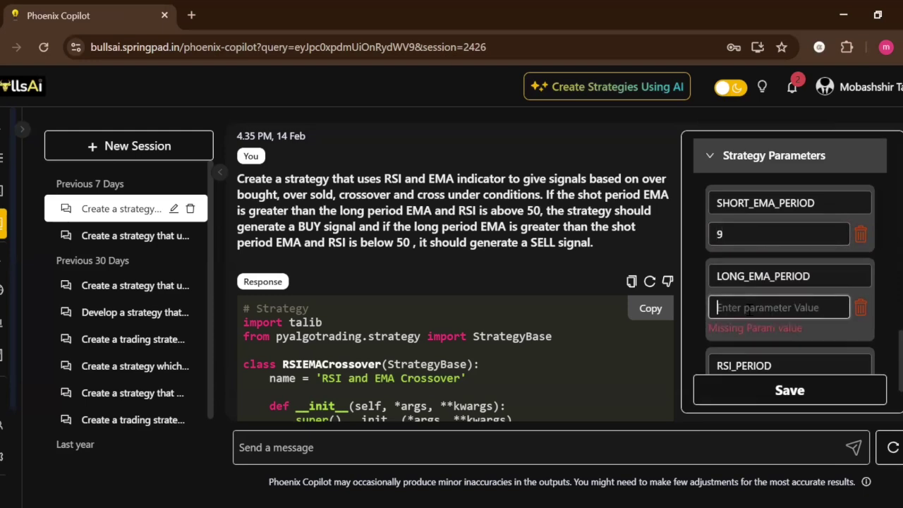
type("18")
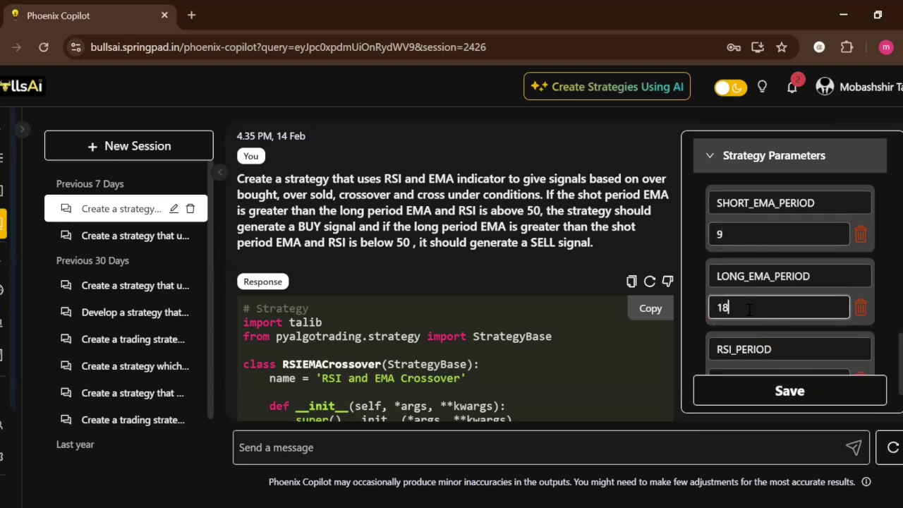
Save the strategy configuration with its current RSI_PERIOD and confirm the operation
scroll(749, 309, "down", 2)
left_click(750, 305)
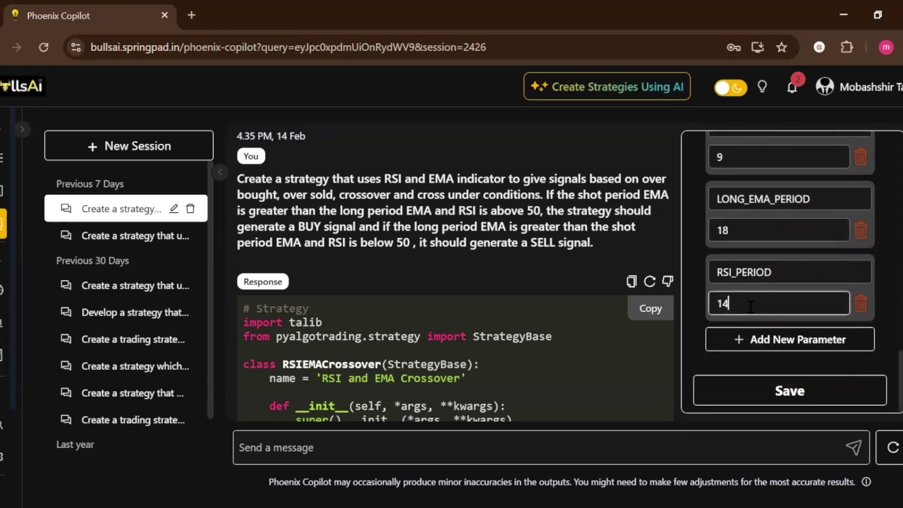
left_click(749, 390)
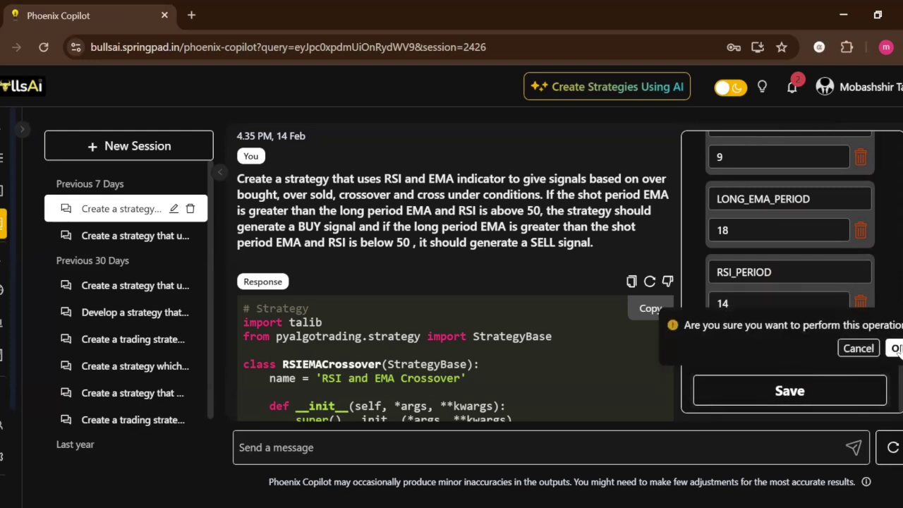
left_click(897, 348)
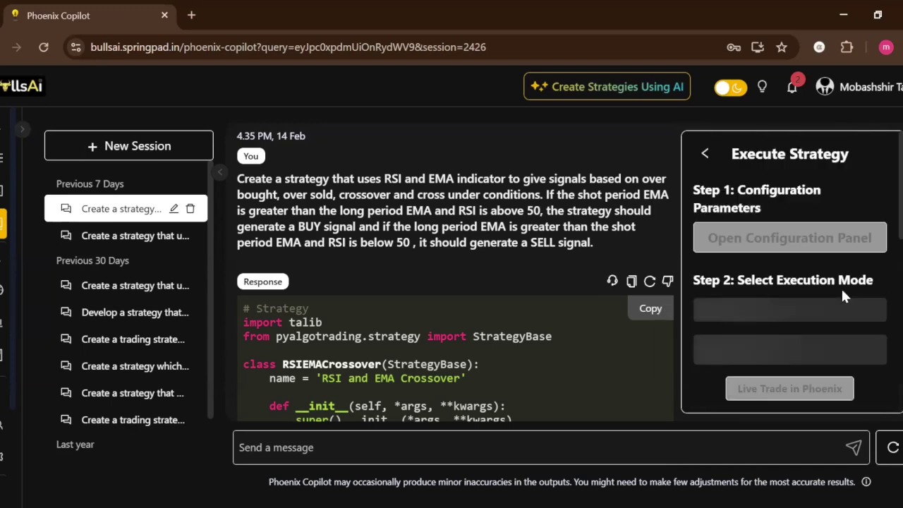
Set the backtest's time duration to 6M in the execution customisations
scroll(844, 296, "down", 2)
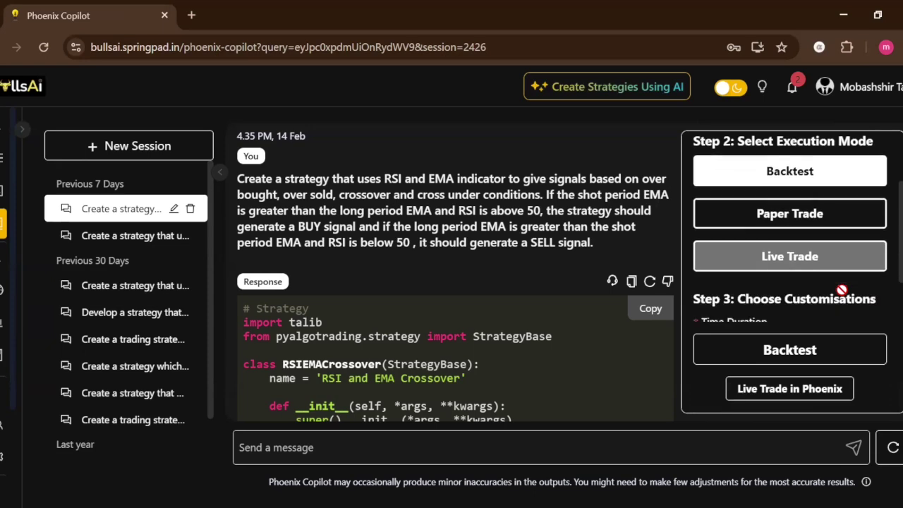
scroll(856, 209, "up", 1)
scroll(798, 201, "down", 3)
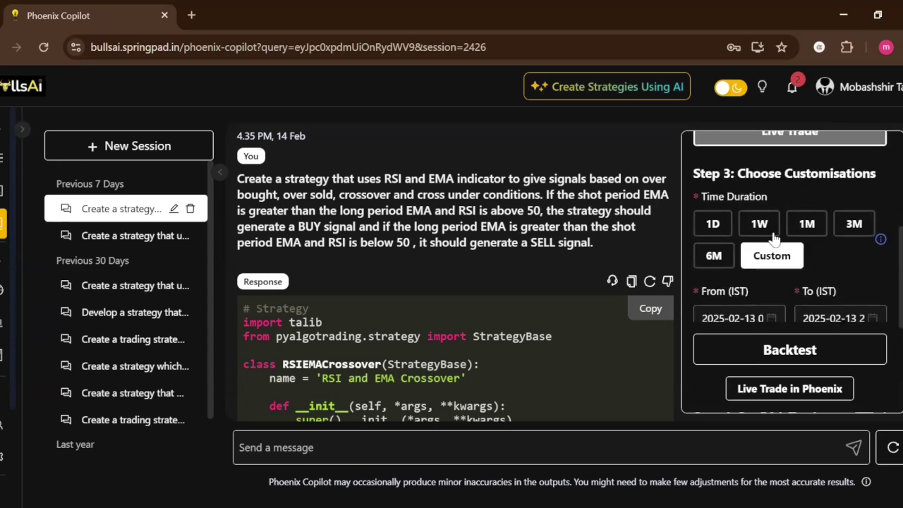
scroll(723, 236, "down", 1)
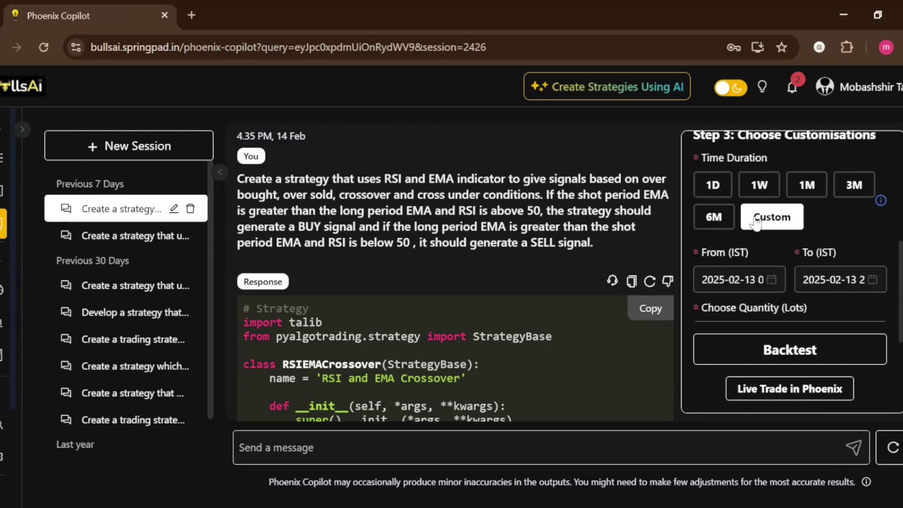
scroll(756, 221, "up", 1)
left_click(714, 229)
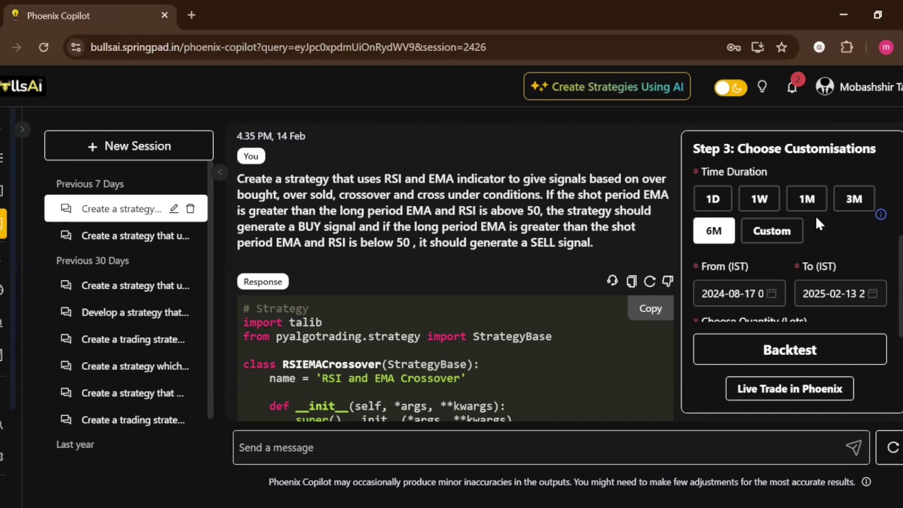
Set the backtest quantity to 100 lots
scroll(817, 217, "down", 3)
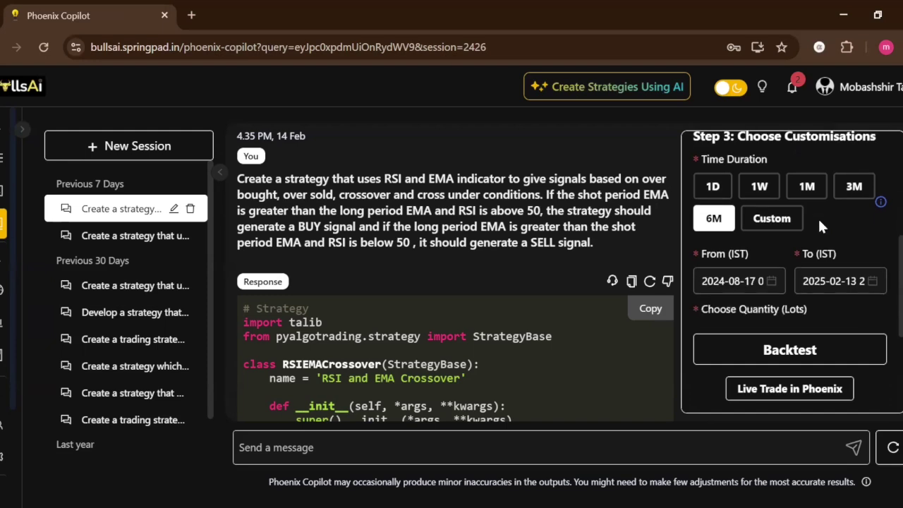
scroll(817, 216, "down", 1)
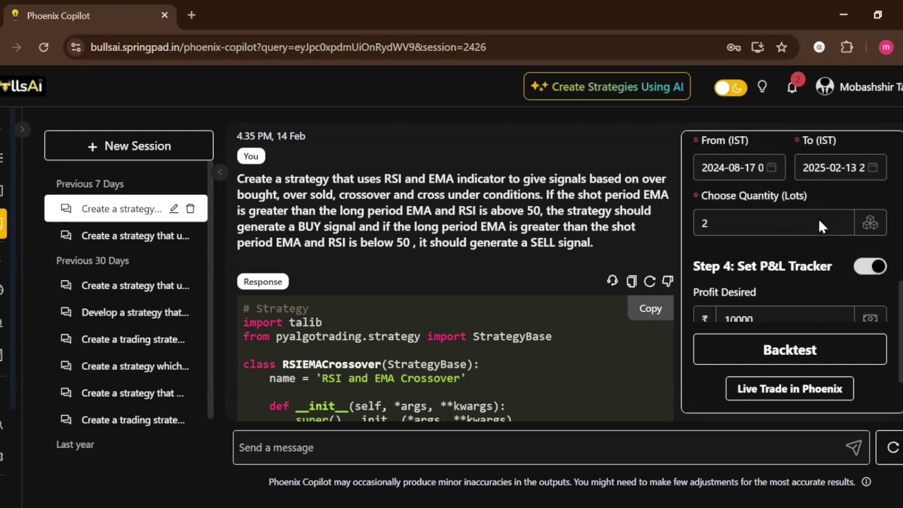
left_click(794, 228)
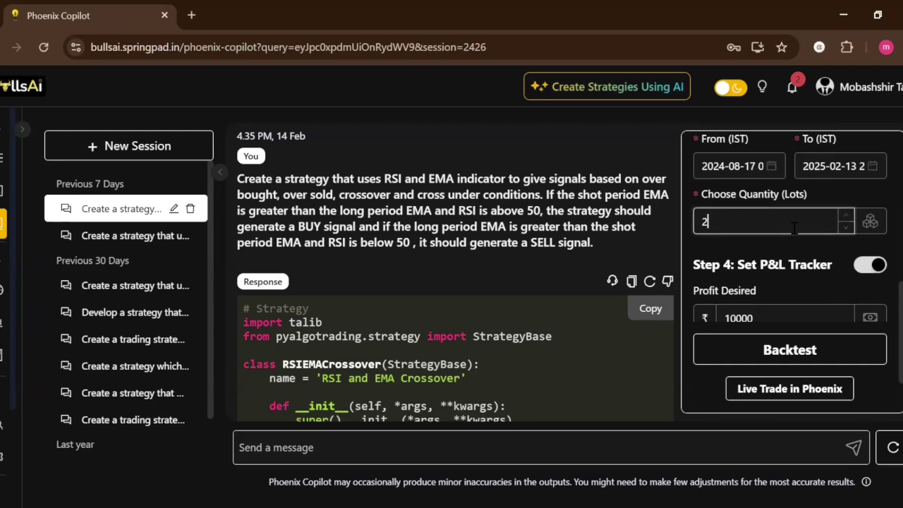
key("BackSpace")
type("100")
scroll(794, 228, "up", 1)
scroll(793, 228, "down", 2)
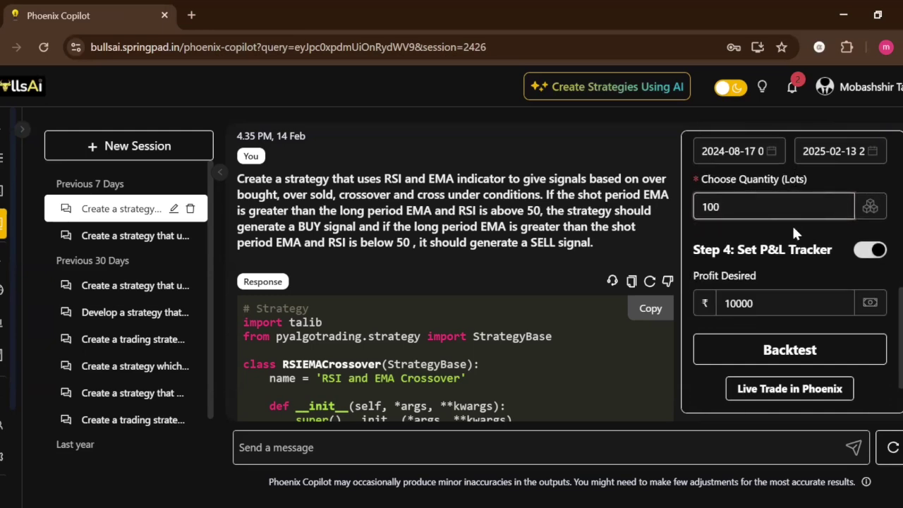
scroll(791, 224, "down", 3)
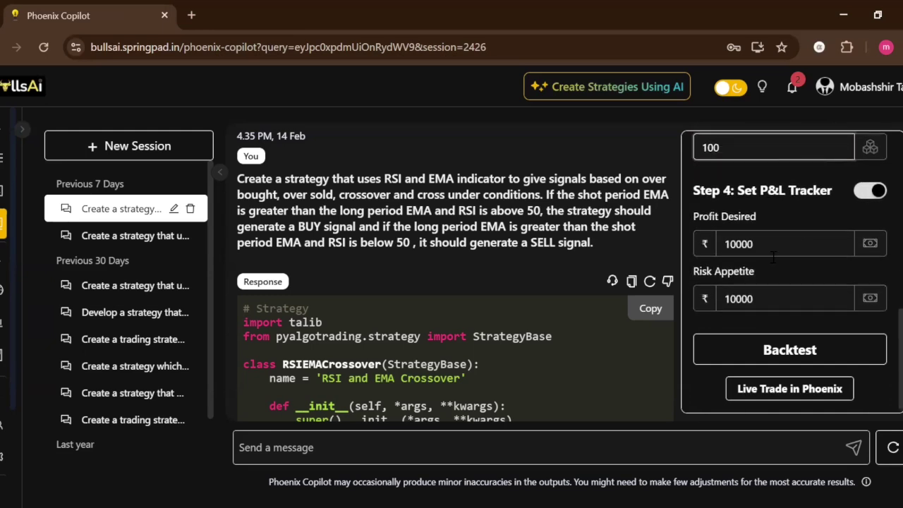
Set the P&L tracker's Risk Appetite to 3000 and run the backtest
scroll(771, 239, "down", 1)
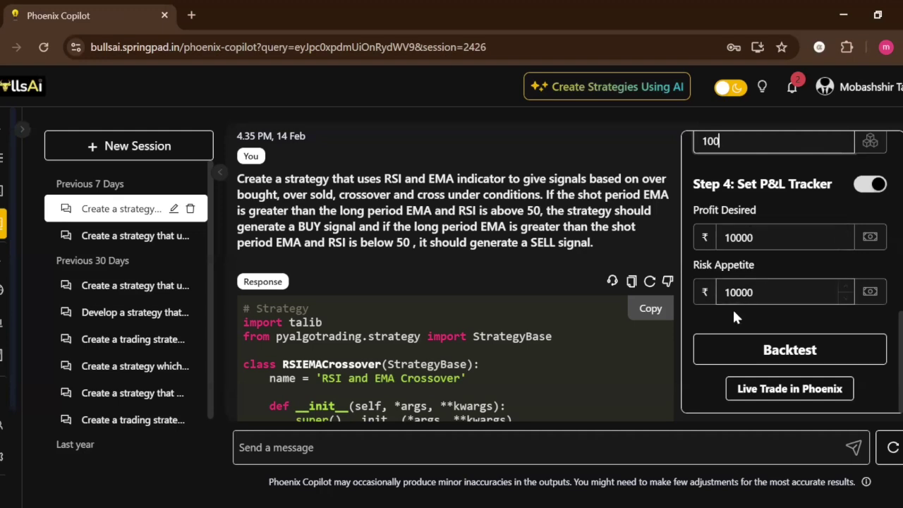
left_click(733, 237)
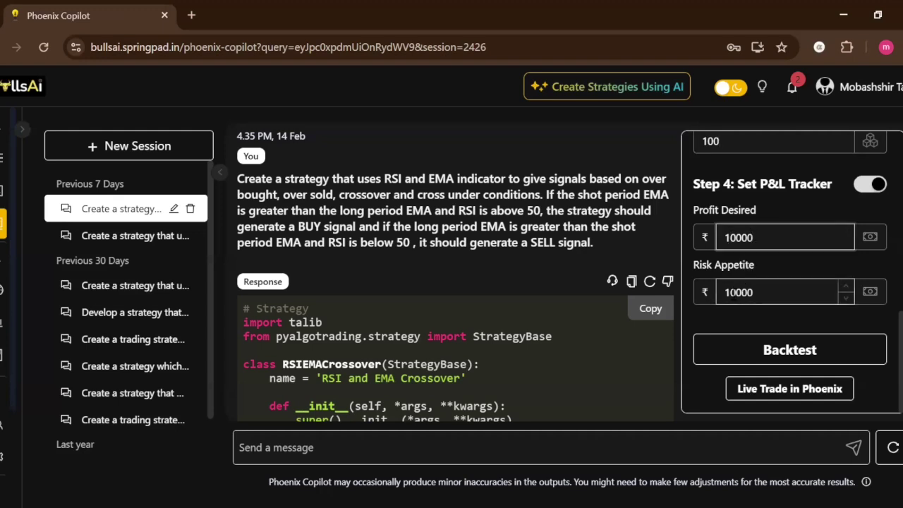
left_click(733, 292)
key("BackSpace")
key("BackSpace")
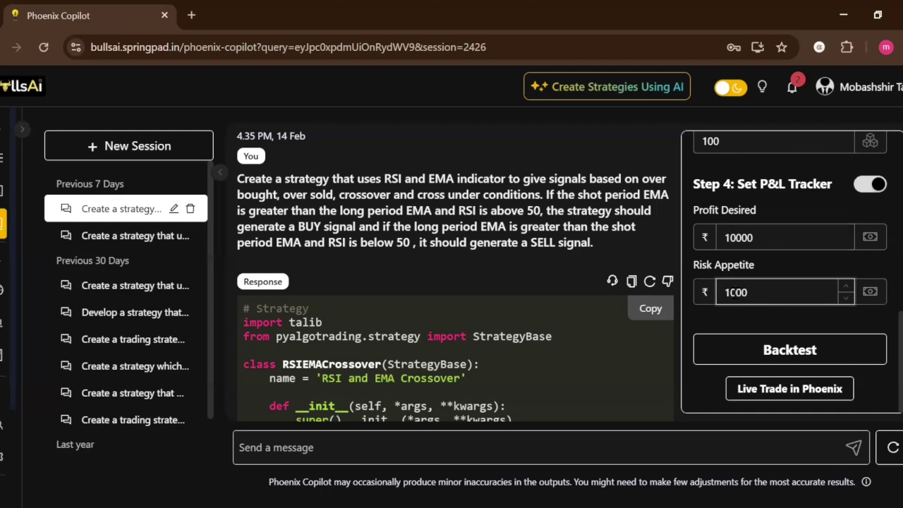
type("3")
left_click(767, 292)
left_click(784, 351)
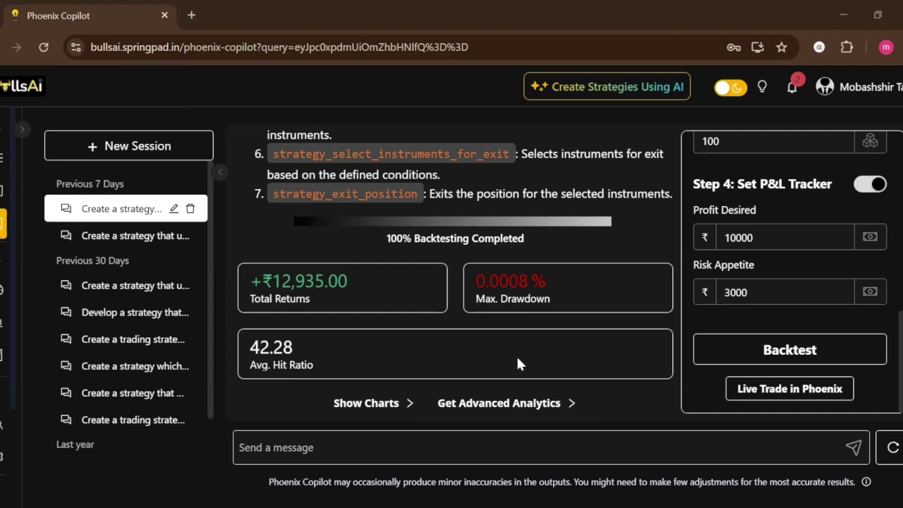
Open the advanced analytics of the completed backtest and review its performance metrics and cumulative returns chart
left_click(498, 404)
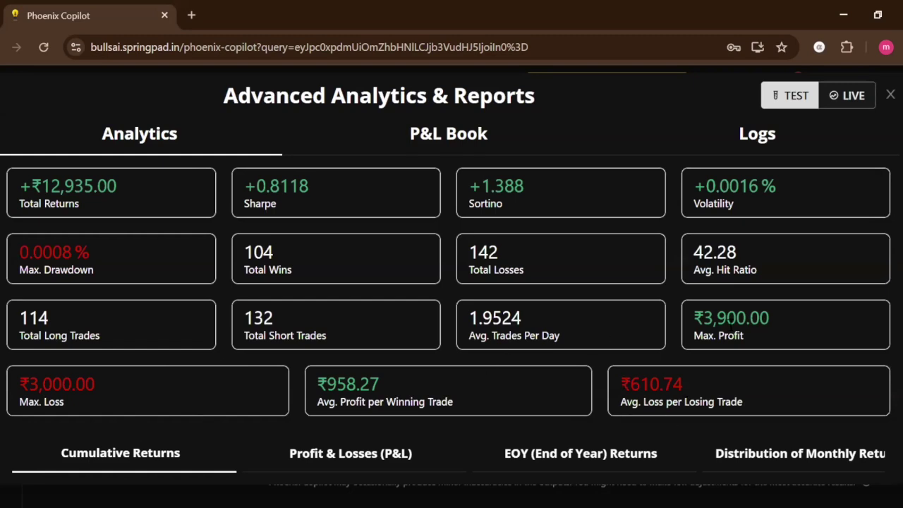
scroll(535, 401, "down", 1)
scroll(536, 400, "up", 1)
scroll(536, 401, "down", 4)
scroll(536, 402, "down", 1)
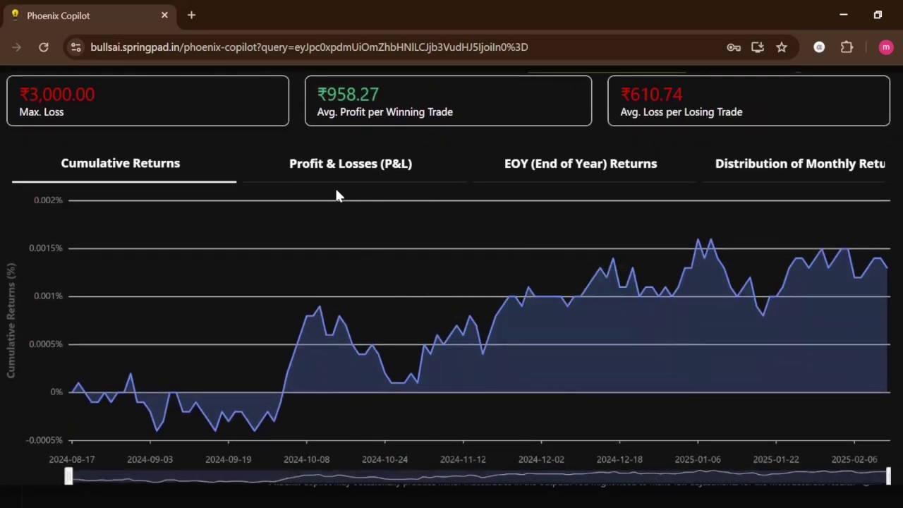
View the Profit & Losses, EOY Returns, Distribution of Monthly Returns, Monthly Returns, Daily Returns and Underwater Drawdown charts one after another
left_click(344, 176)
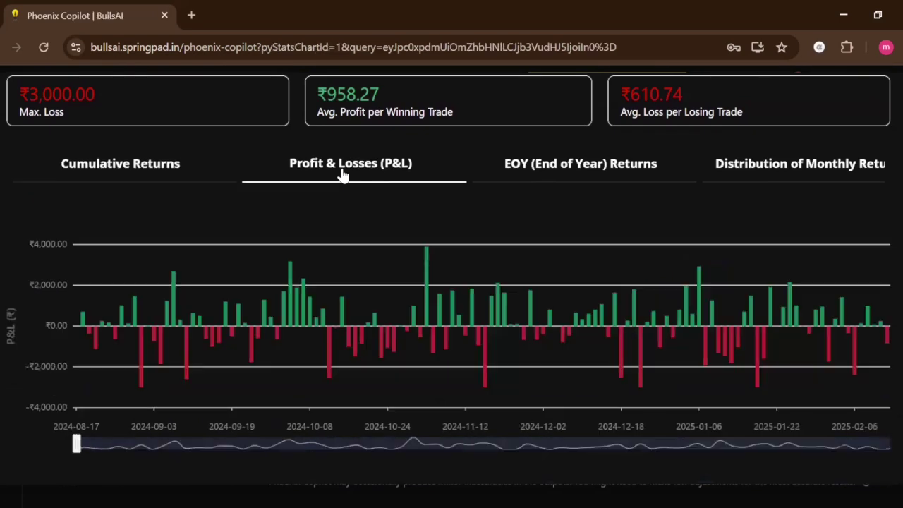
left_click(561, 177)
left_click(729, 165)
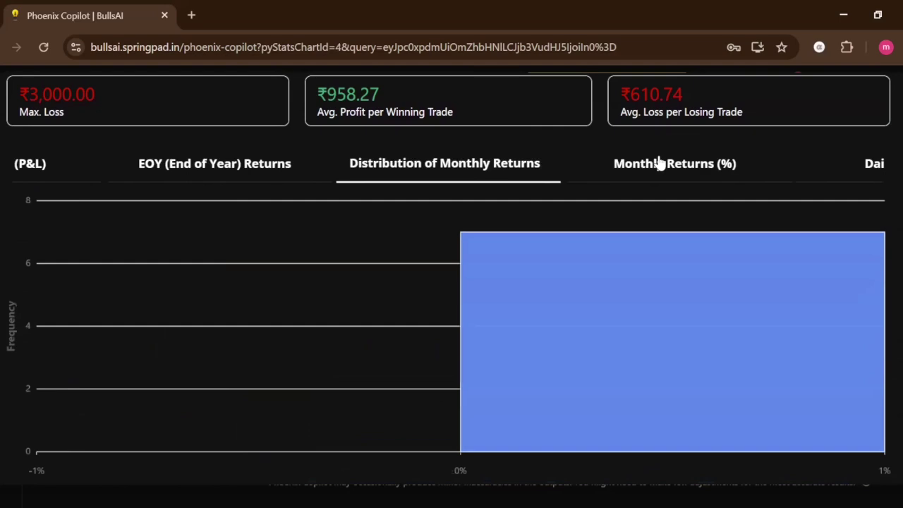
left_click(657, 163)
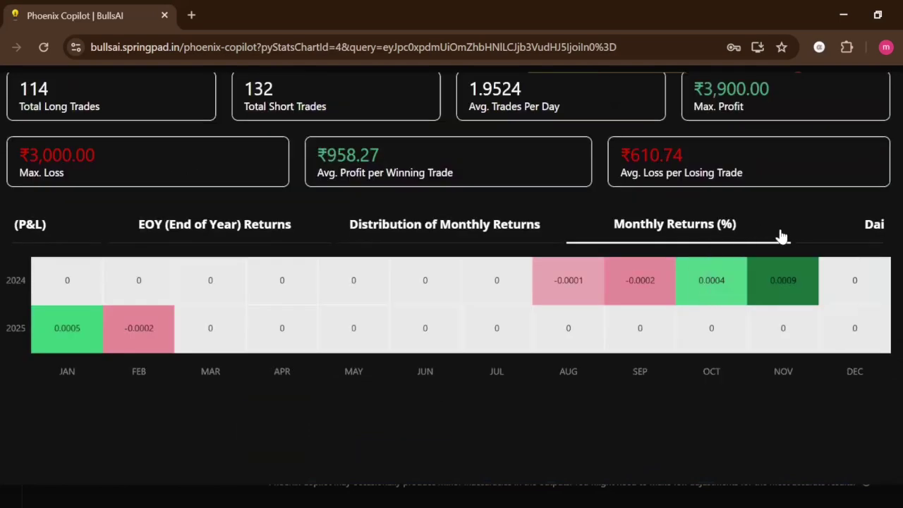
left_click(853, 235)
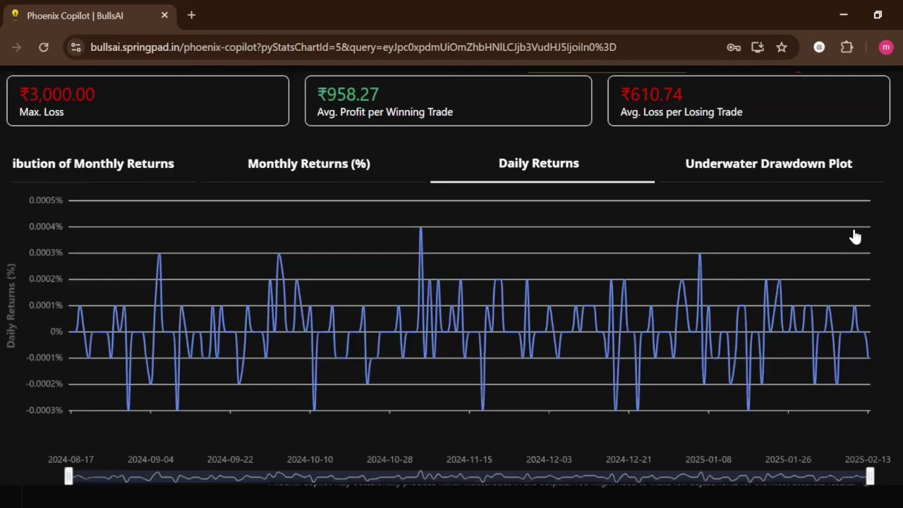
left_click(762, 177)
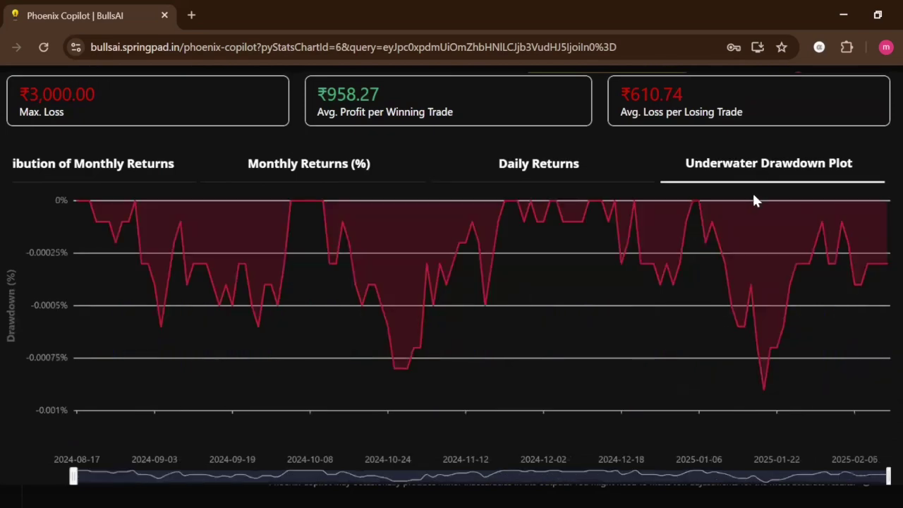
scroll(633, 316, "down", 1)
Open the P&L Book and examine its Gross ROI, trading volume and total trades summary with the monthly heatmap
scroll(633, 317, "up", 4)
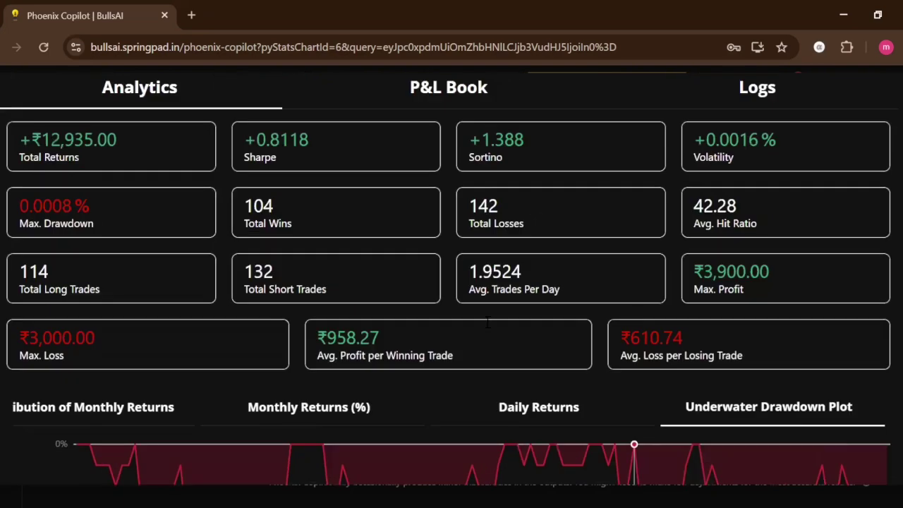
scroll(444, 251, "up", 1)
left_click(455, 134)
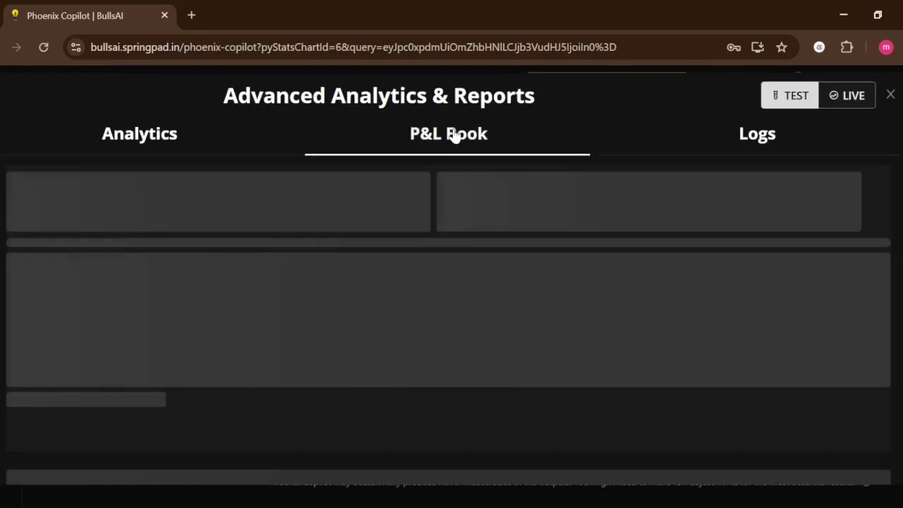
scroll(248, 221, "down", 1)
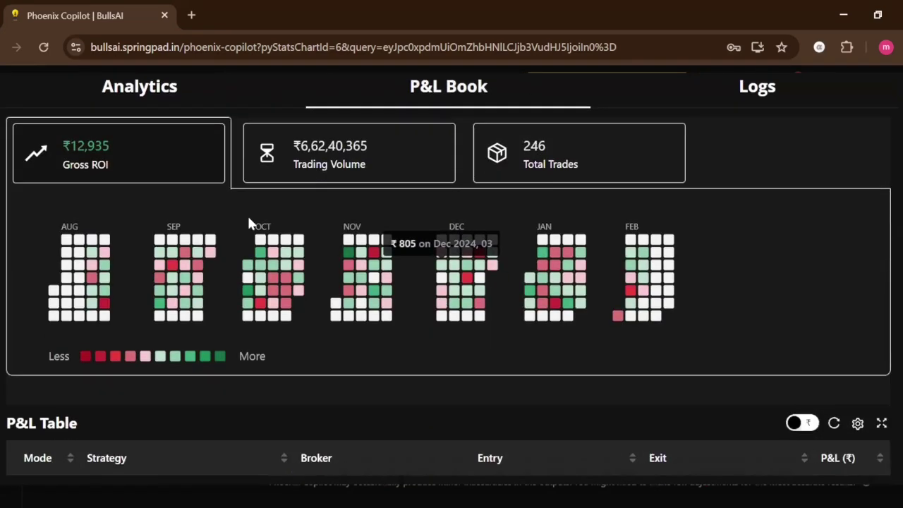
scroll(286, 209, "up", 1)
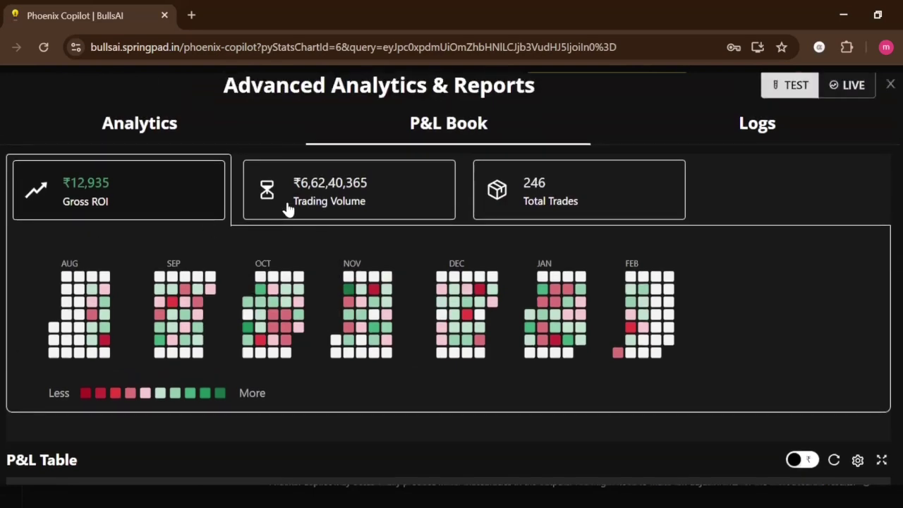
scroll(331, 211, "down", 1)
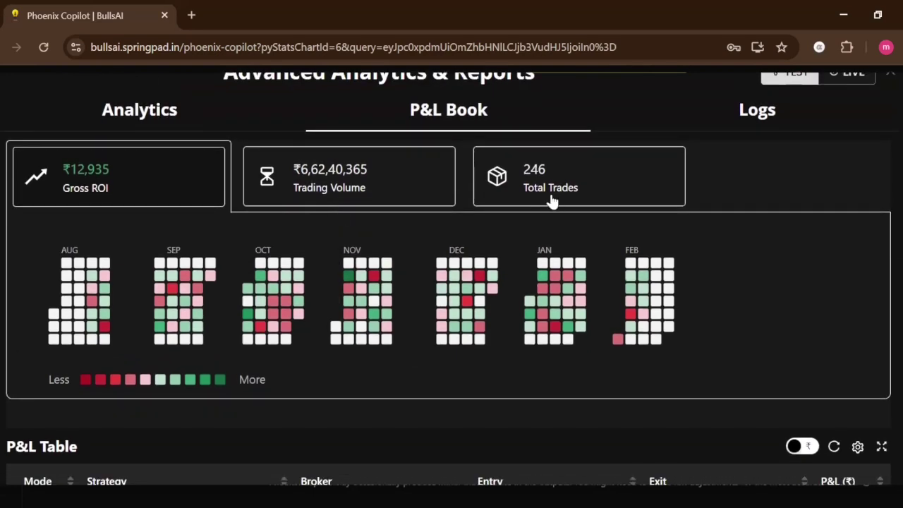
scroll(551, 202, "down", 1)
scroll(550, 200, "up", 1)
scroll(550, 200, "down", 3)
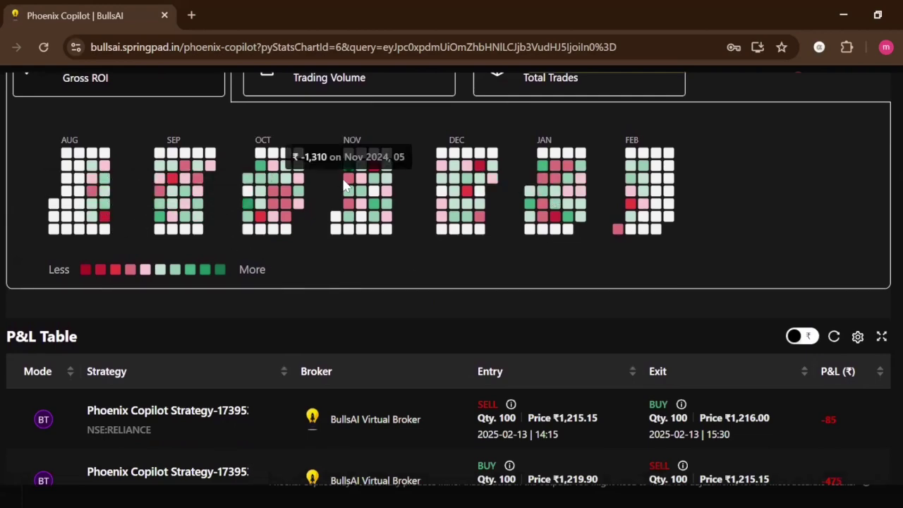
Examine the entry, exit and P&L of the individual trades in the P&L Table
scroll(360, 280, "down", 3)
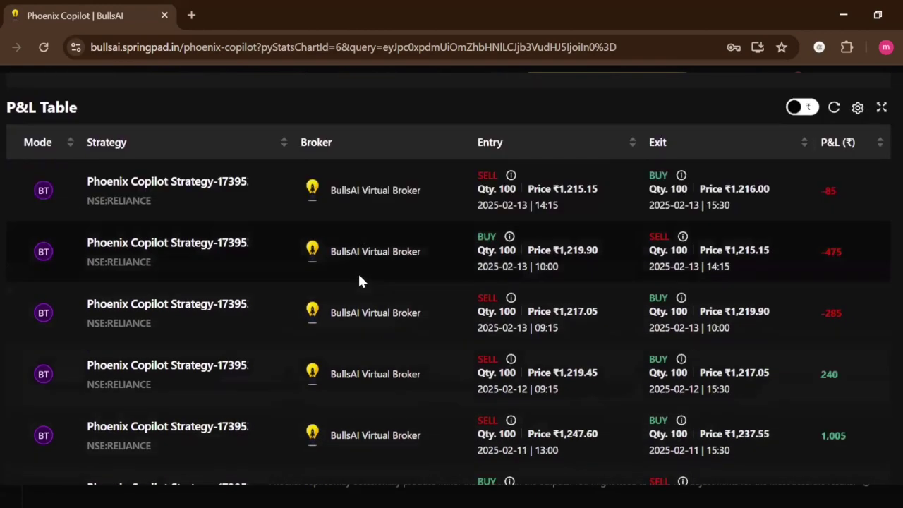
scroll(359, 278, "down", 1)
scroll(359, 279, "up", 2)
scroll(359, 278, "down", 3)
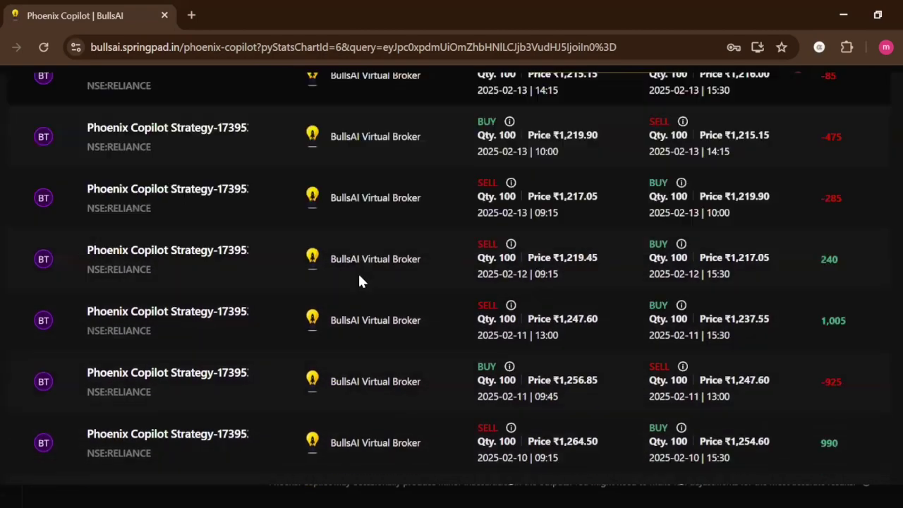
scroll(359, 277, "down", 3)
scroll(360, 275, "up", 1)
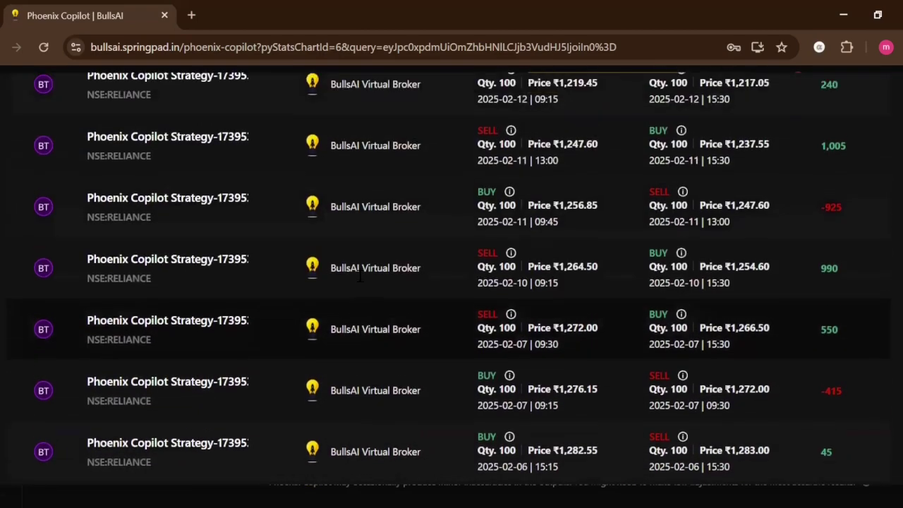
Read through the backtest's user logs, from the last entries back to earlier ones, and close the Advanced Analytics & Reports view
scroll(359, 277, "up", 9)
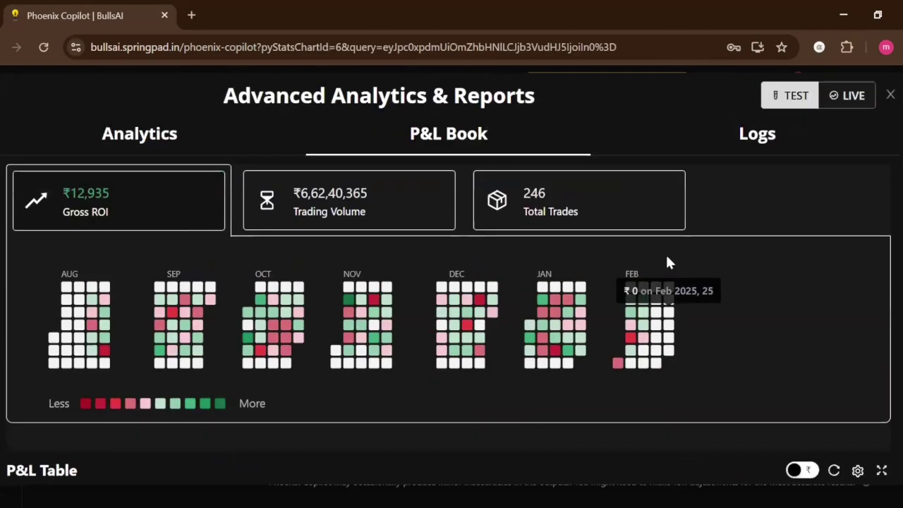
left_click(705, 133)
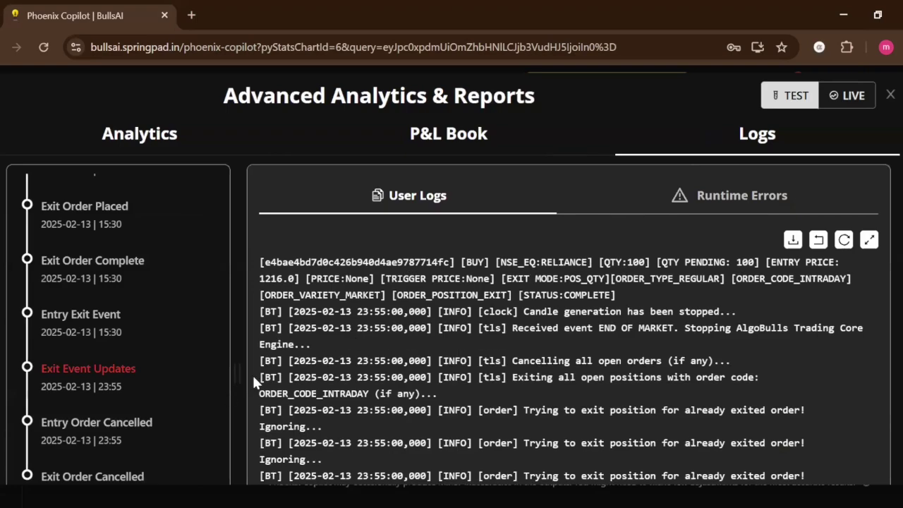
scroll(252, 373, "down", 2)
scroll(406, 308, "up", 6)
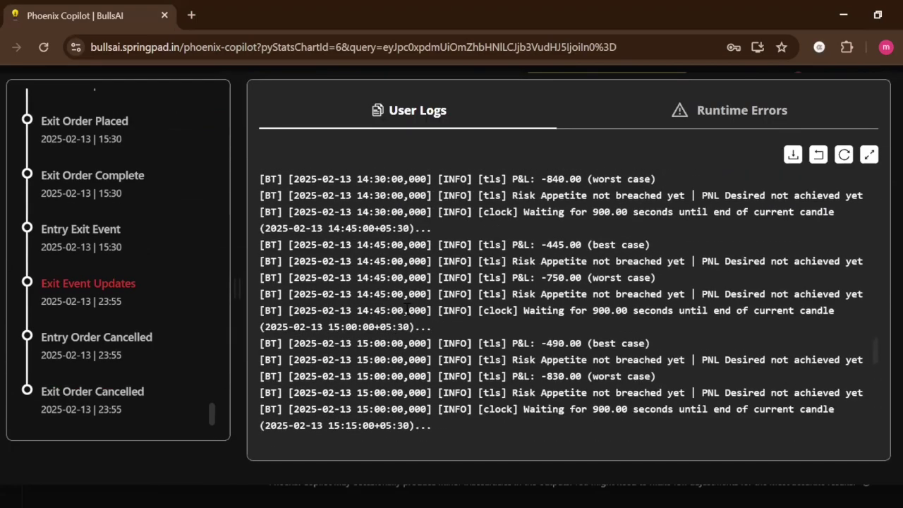
scroll(406, 306, "up", 5)
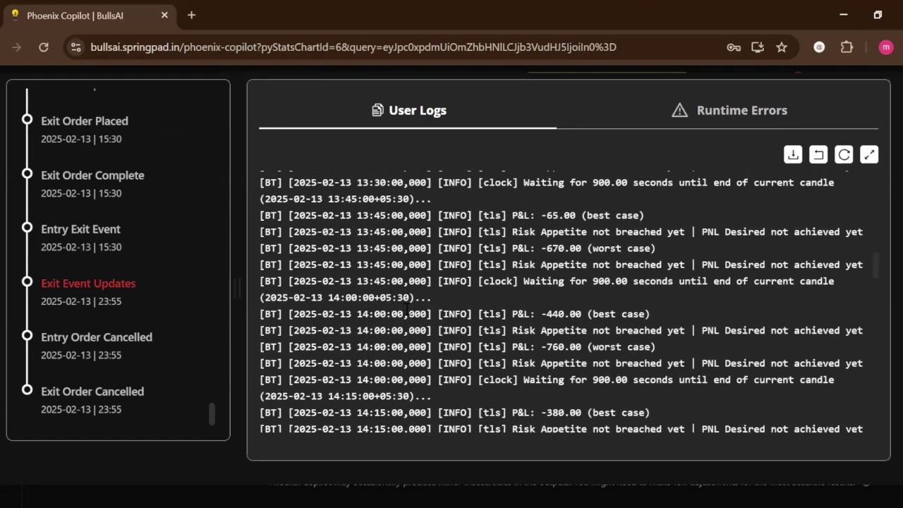
scroll(406, 310, "up", 10)
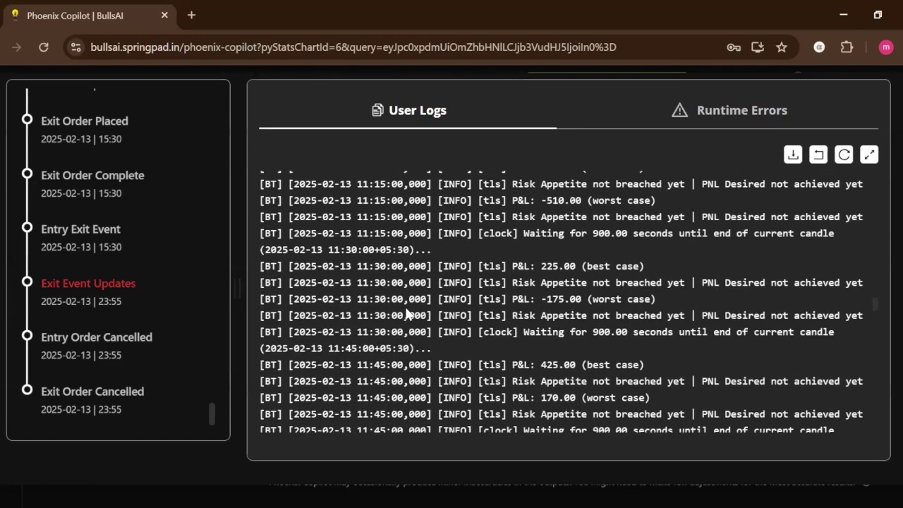
scroll(299, 289, "up", 1)
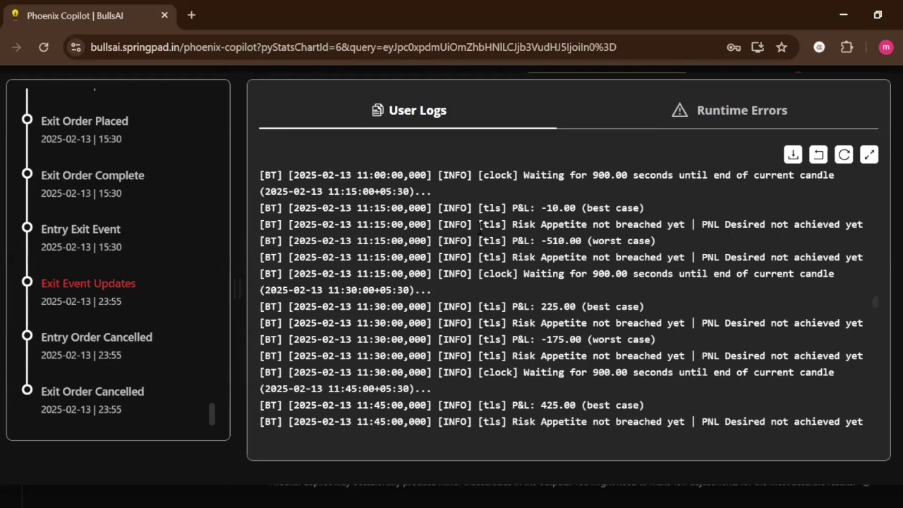
scroll(480, 228, "up", 5)
scroll(481, 229, "up", 1)
scroll(242, 212, "up", 1)
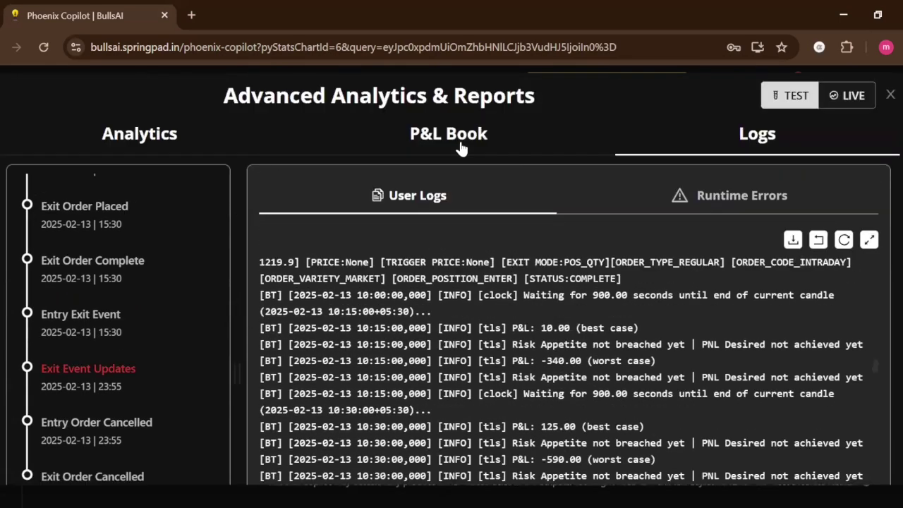
left_click(890, 94)
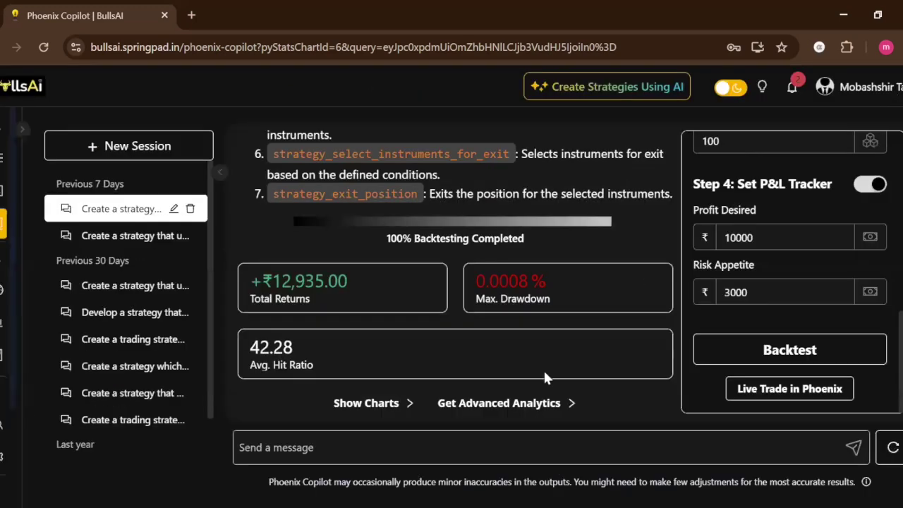
Open the strategy in Phoenix for live trading and review its Parameters Configuration, including strategy settings and strategy parameters
left_click(749, 391)
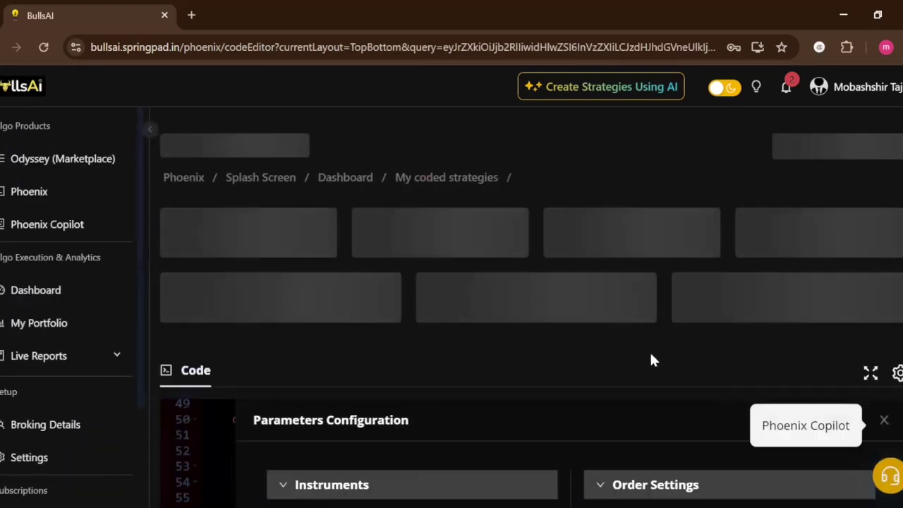
scroll(549, 367, "down", 3)
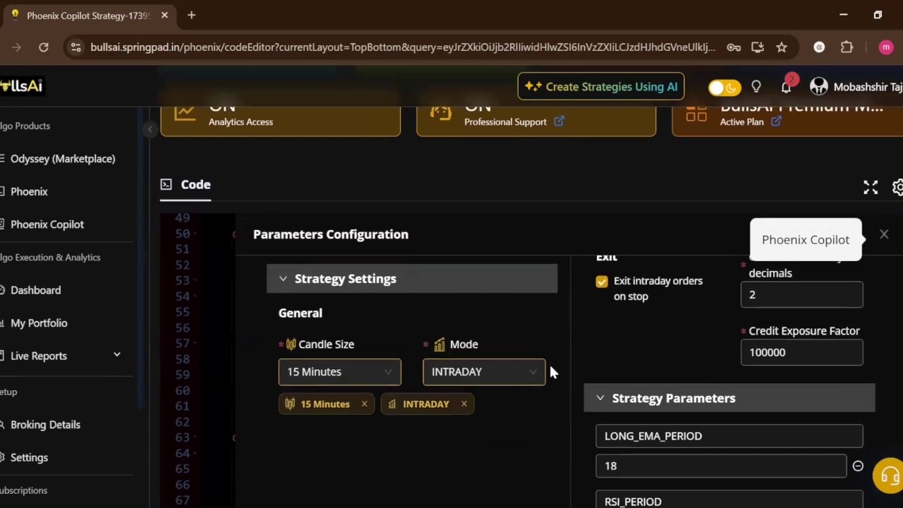
scroll(564, 362, "up", 2)
scroll(650, 434, "down", 3)
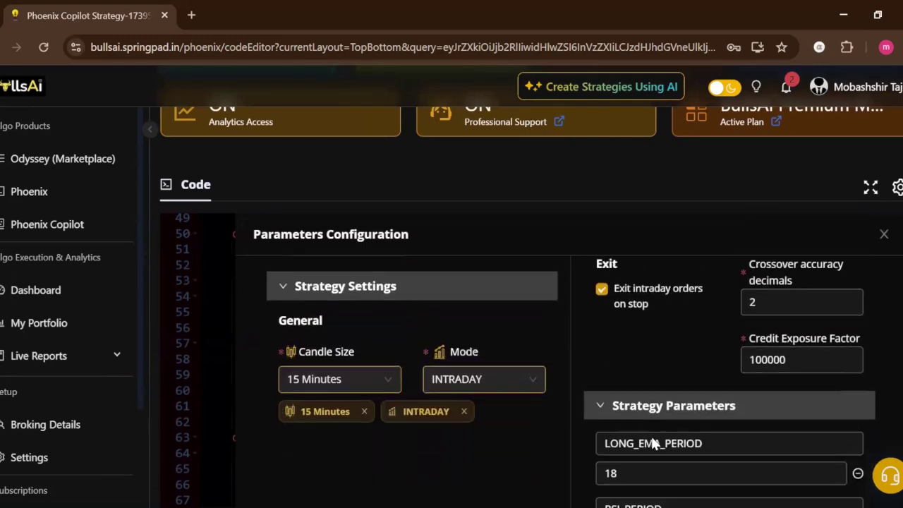
scroll(652, 435, "down", 2)
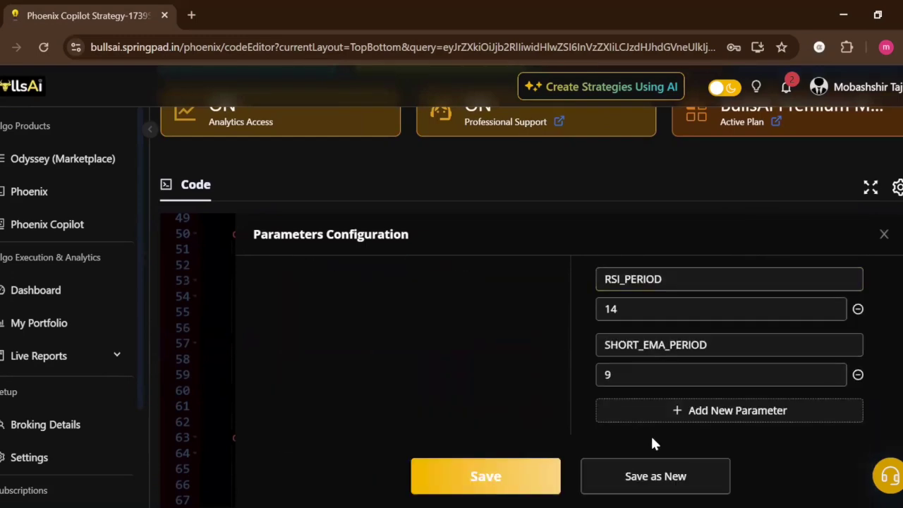
scroll(652, 435, "up", 4)
scroll(653, 437, "up", 1)
scroll(652, 437, "down", 5)
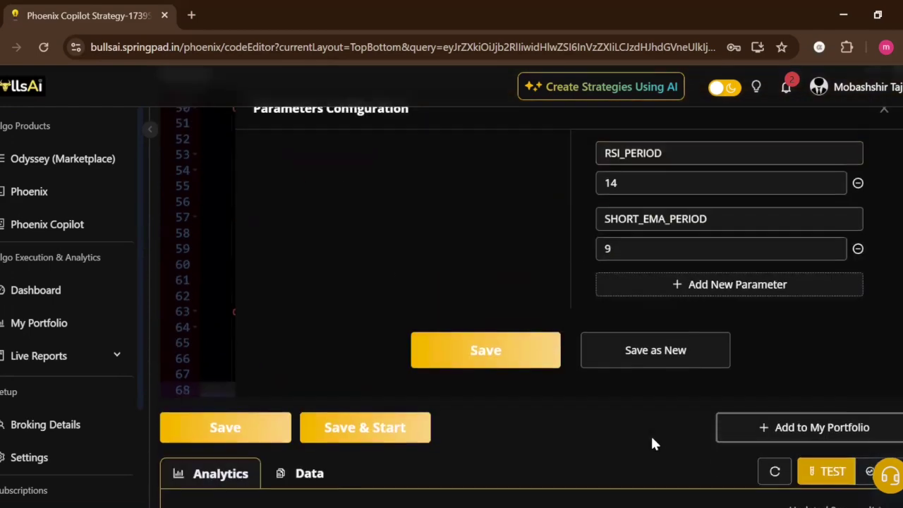
scroll(650, 433, "down", 3)
scroll(650, 434, "up", 6)
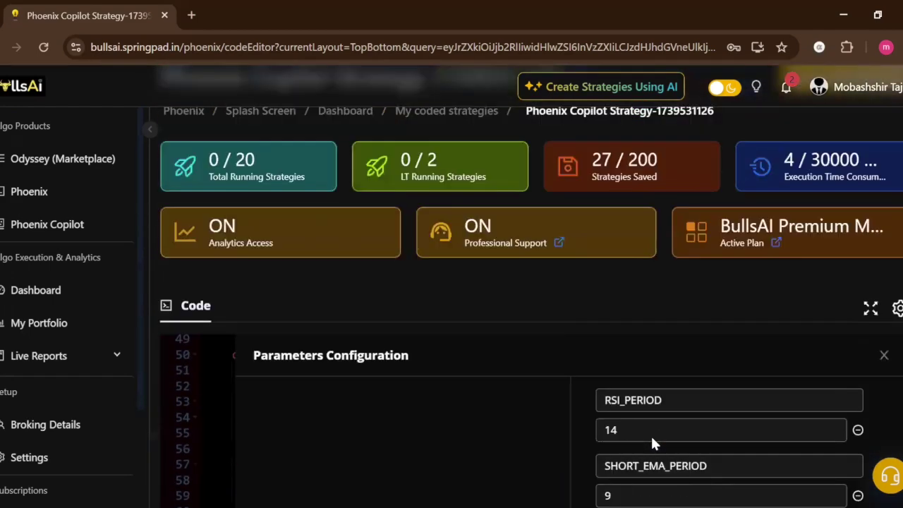
scroll(470, 347, "down", 5)
scroll(470, 347, "up", 3)
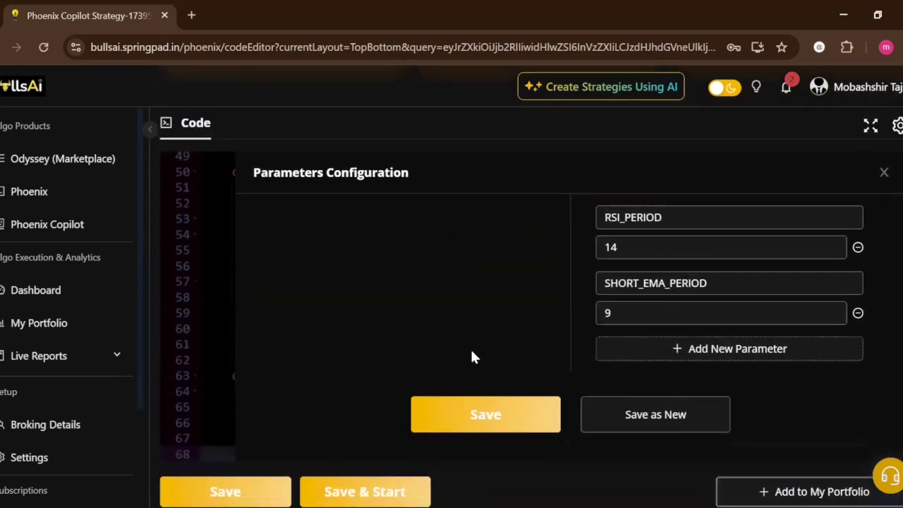
Rename the strategy to "Phoenix Copilot Strategy-EMA-RSI" by replacing the number at the end of its name
scroll(492, 285, "up", 6)
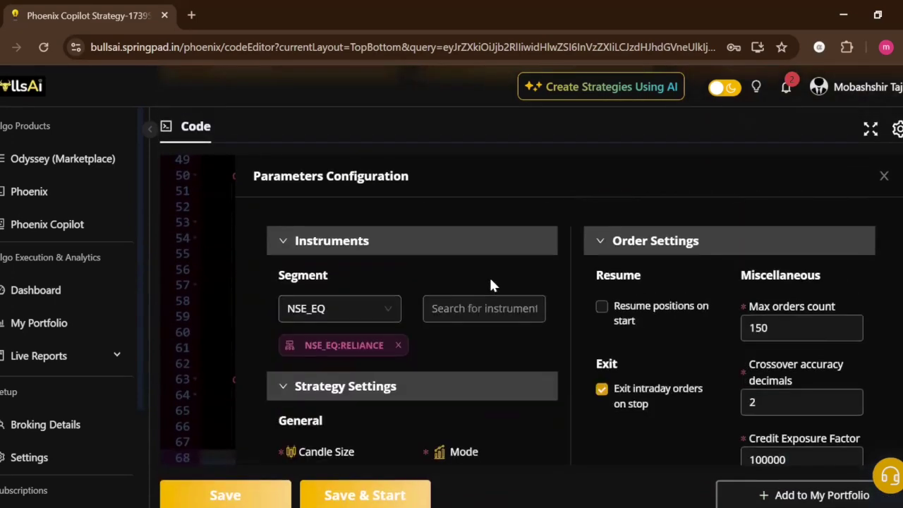
scroll(491, 285, "up", 4)
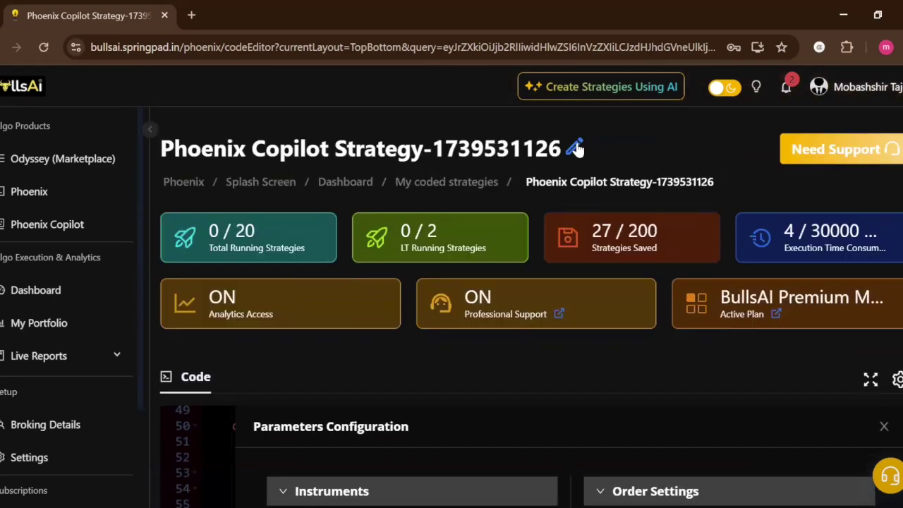
left_click(575, 148)
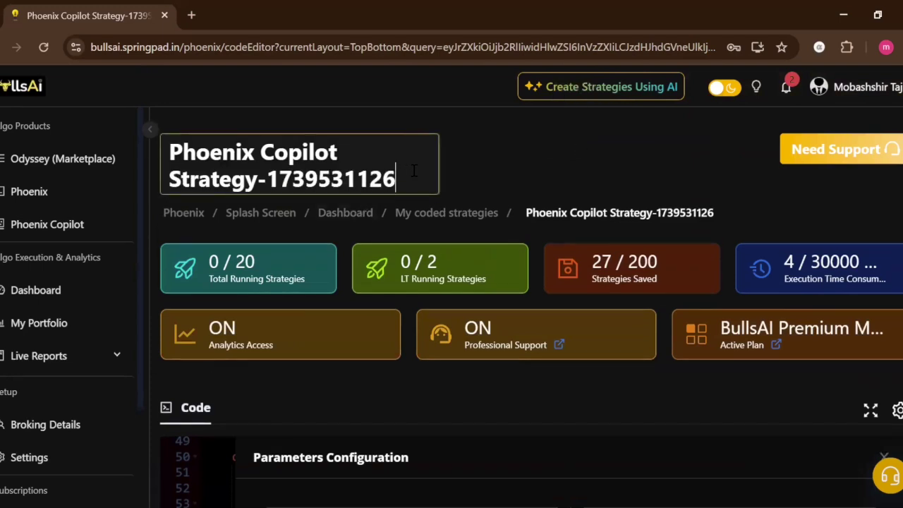
key("BackSpace")
key("BackSpace")
key("BackSpace")
key("BackSpace")
key("BackSpace")
key("BackSpace")
key("BackSpace")
key("BackSpace")
key("BackSpace")
key("BackSpace")
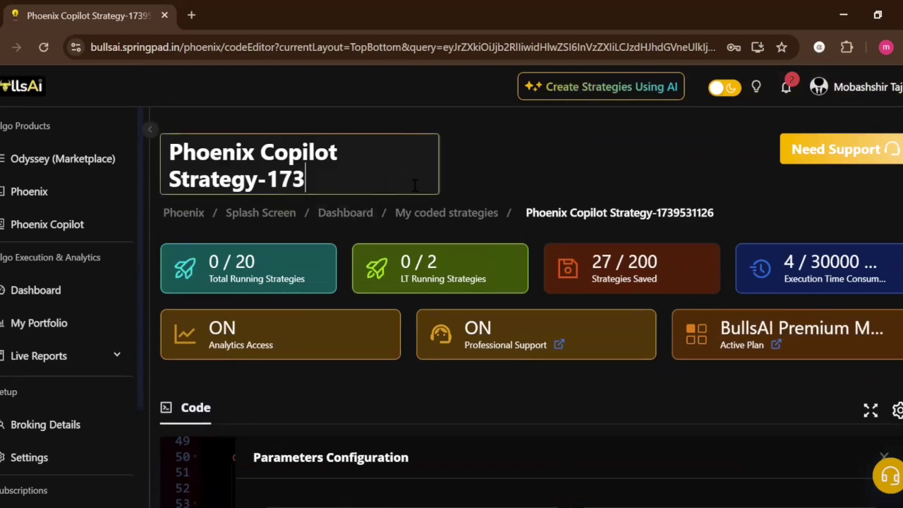
type("EMA")
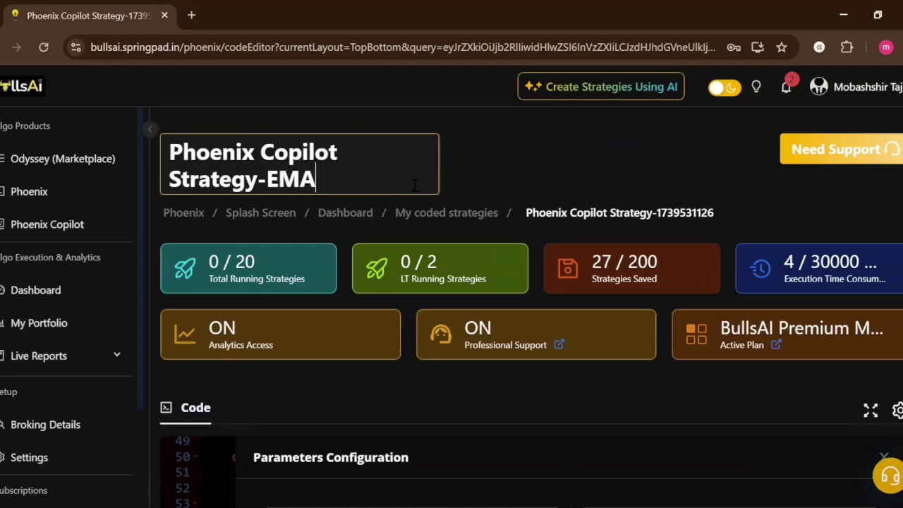
type("RSI")
key("Left")
key("Left")
key("Left")
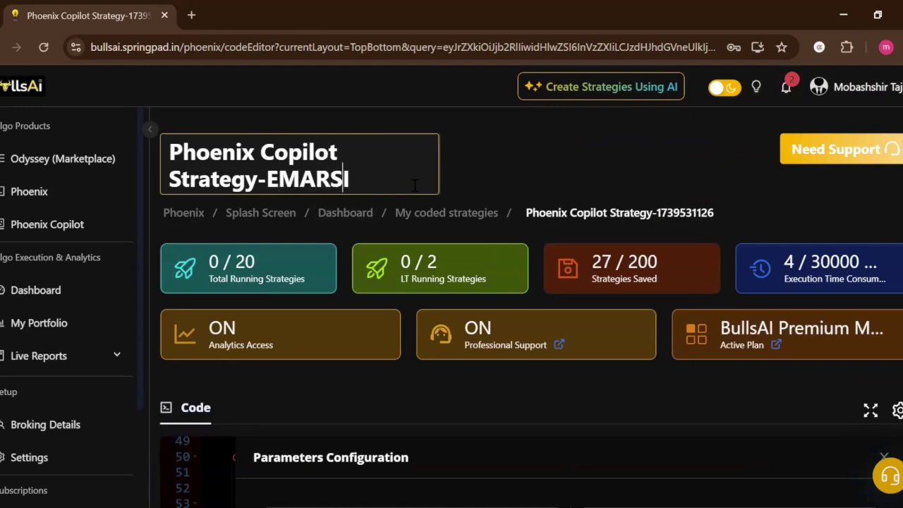
type("-")
left_click(515, 163)
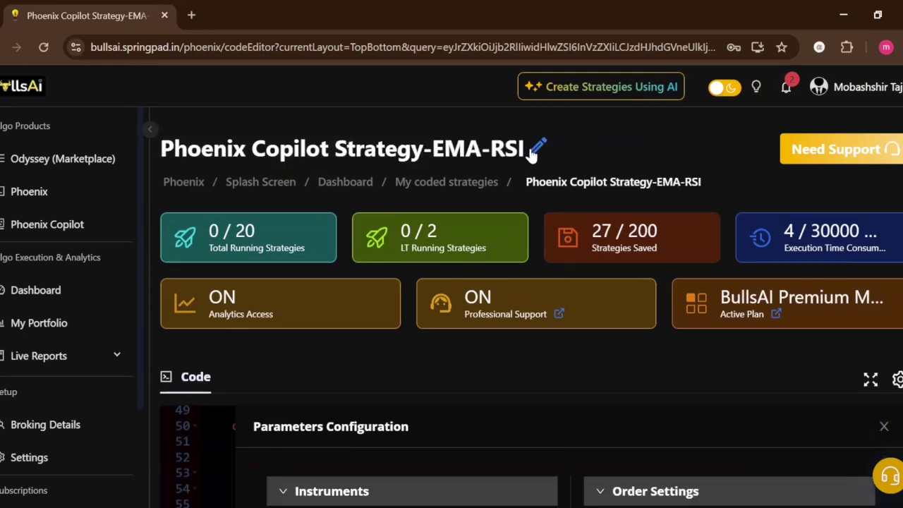
Shorten the strategy name to "Phoenix Copilot-EMA-RSI" by removing the word "Strategy"
left_click(536, 148)
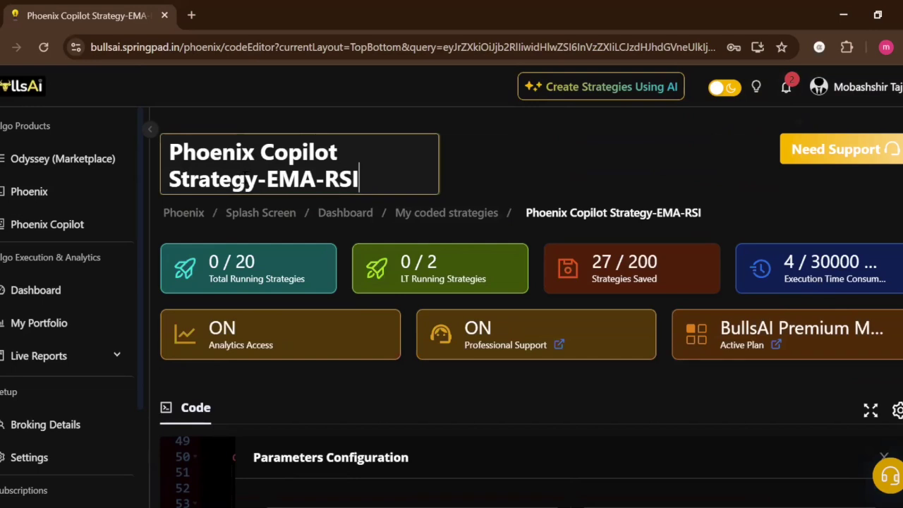
left_click(246, 179)
key("BackSpace")
key("BackSpace")
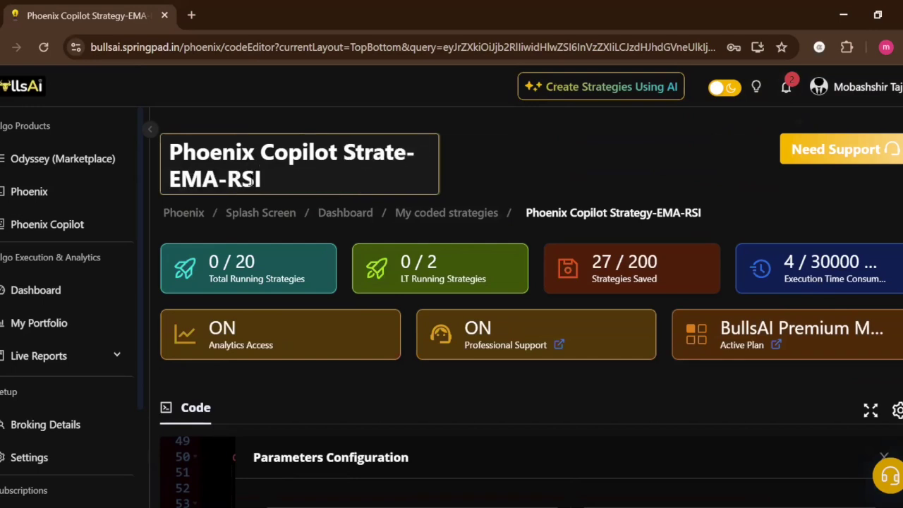
key("BackSpace")
key("BackSpace")
key("BackSpace")
key("BackSpace")
key("BackSpace")
key("BackSpace")
key("BackSpace")
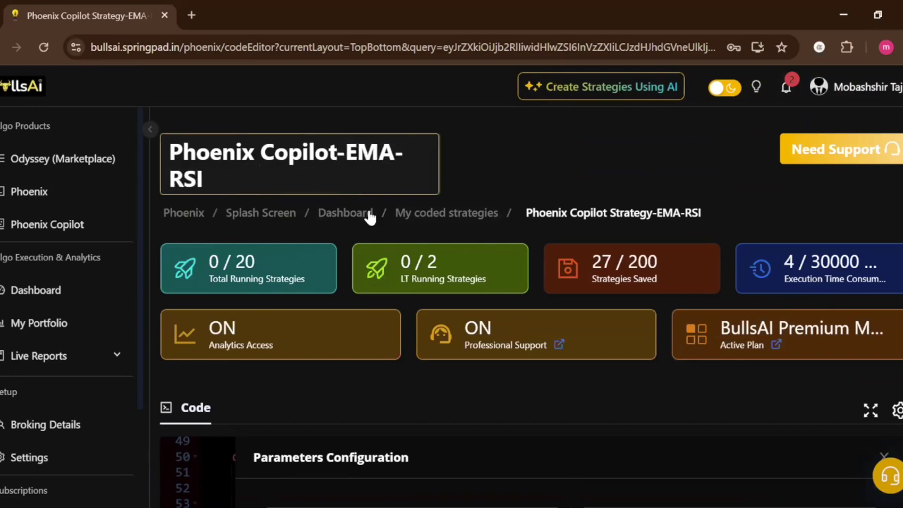
key("Return")
Save the strategy's Parameters Configuration to the existing strategy rather than as a new one
scroll(512, 321, "down", 5)
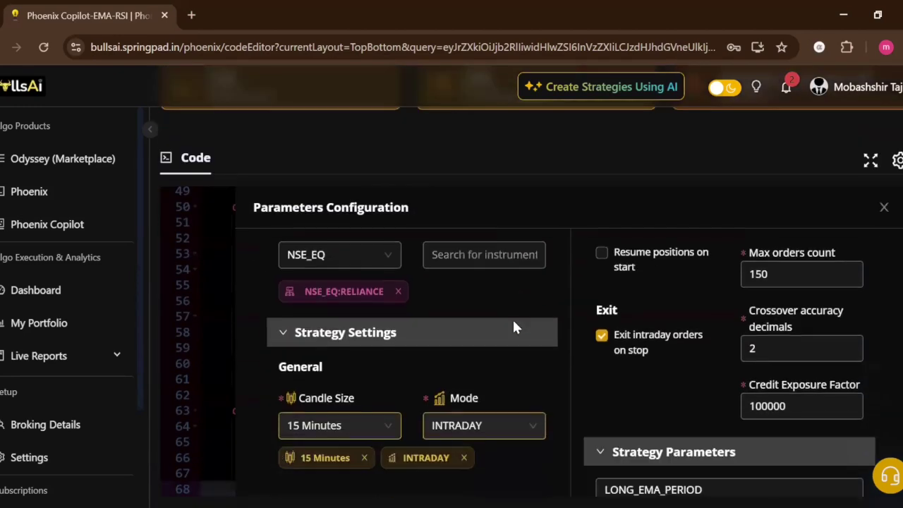
scroll(514, 326, "down", 5)
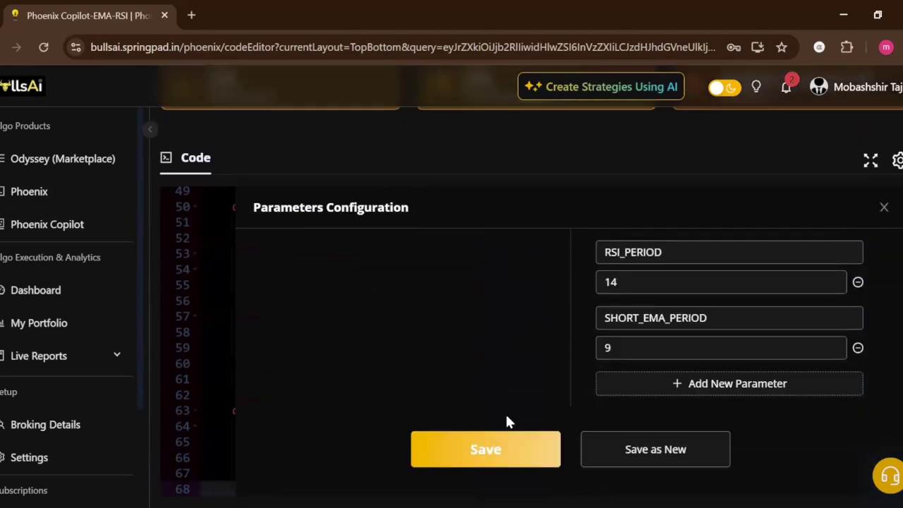
left_click(504, 445)
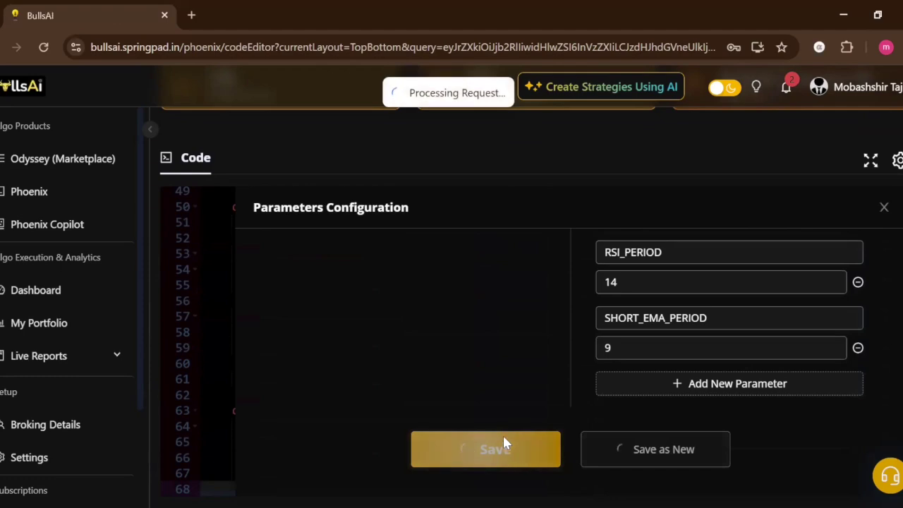
Look over the strategy's analytics and code, add it to My Portfolio, and go to its entry in the portfolio list
scroll(527, 376, "down", 5)
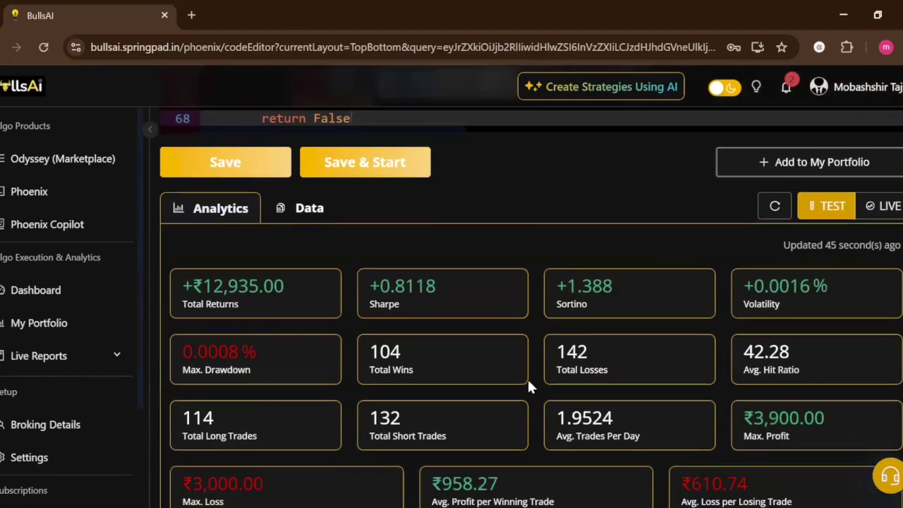
scroll(529, 384, "down", 10)
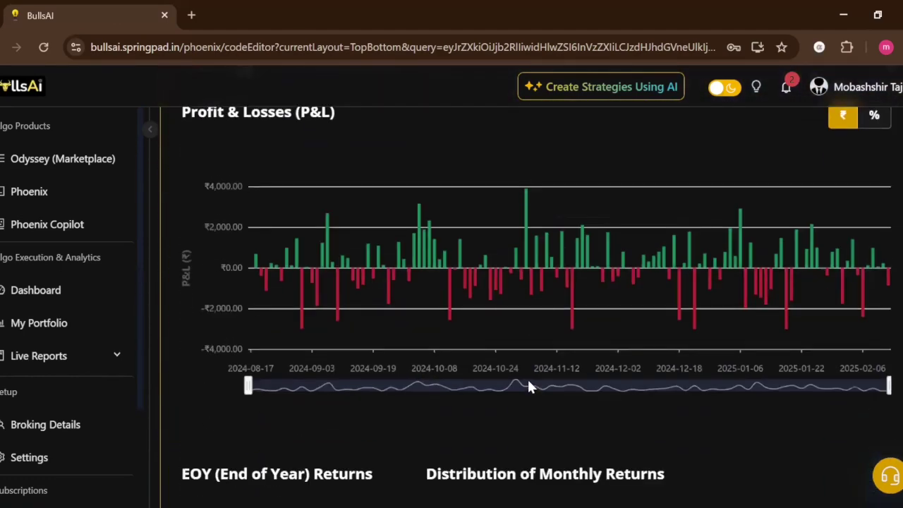
scroll(528, 384, "down", 10)
scroll(528, 384, "up", 8)
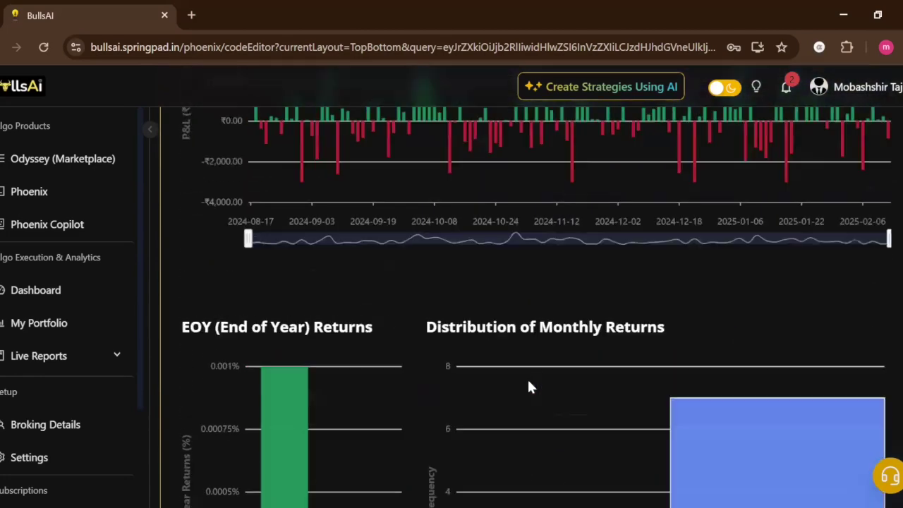
scroll(528, 385, "up", 15)
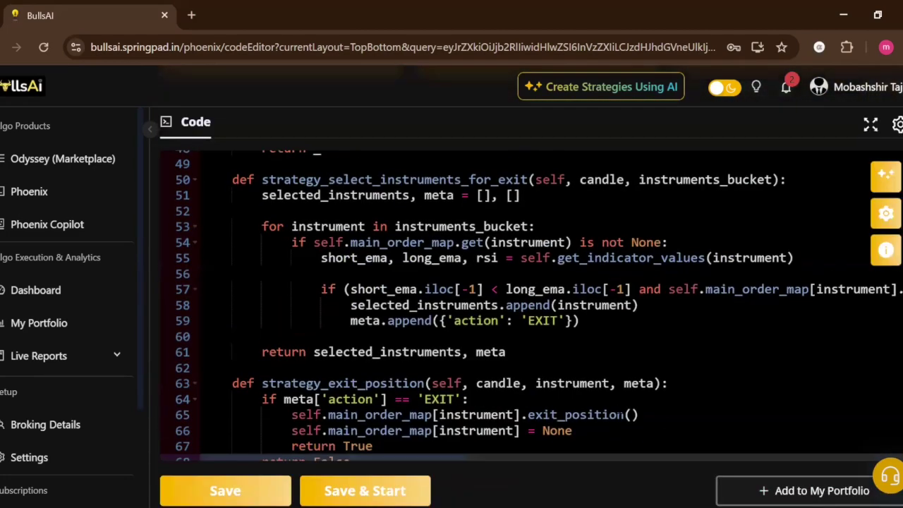
scroll(622, 414, "down", 4)
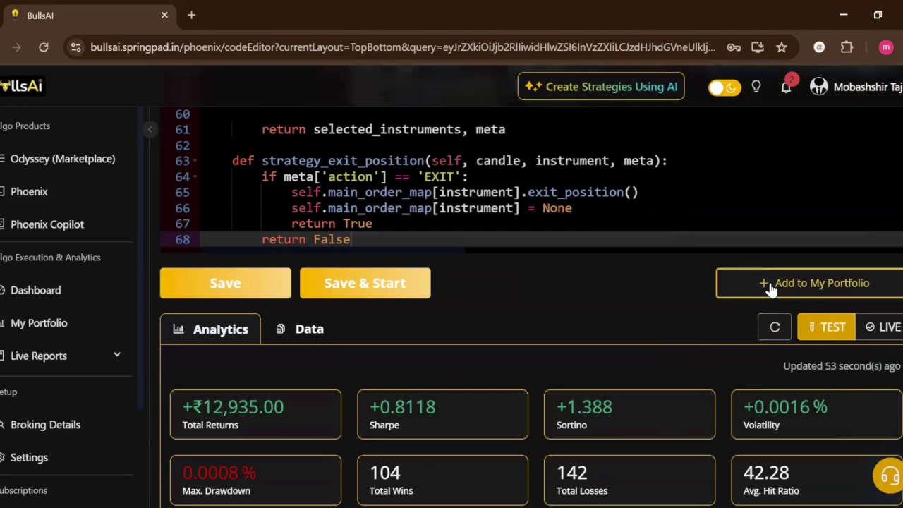
left_click(771, 285)
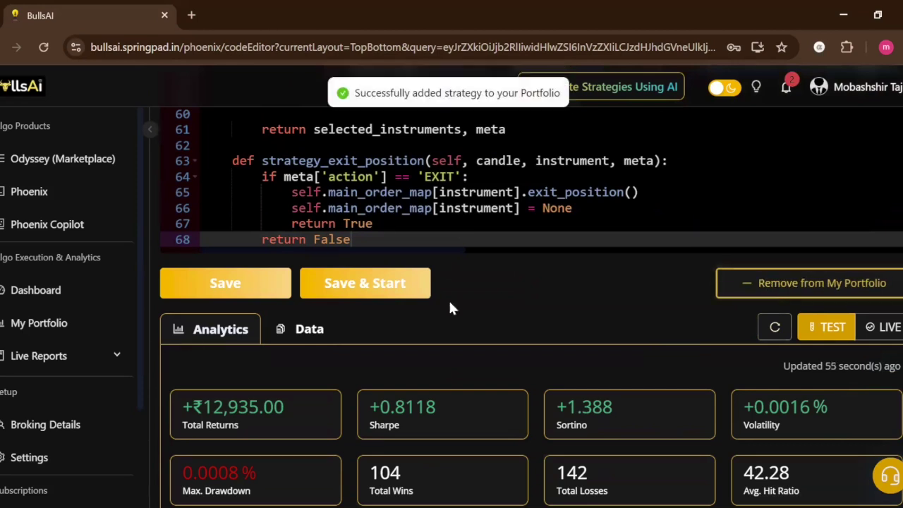
left_click(32, 321)
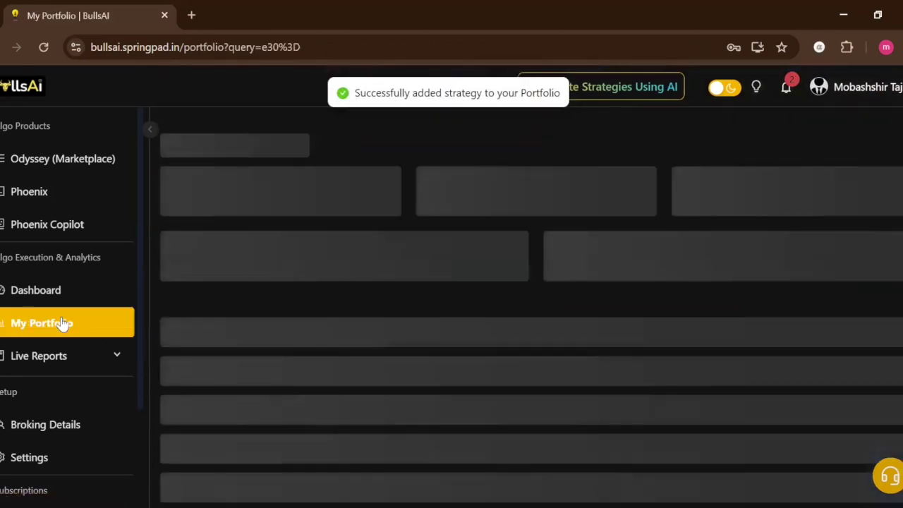
scroll(440, 321, "down", 3)
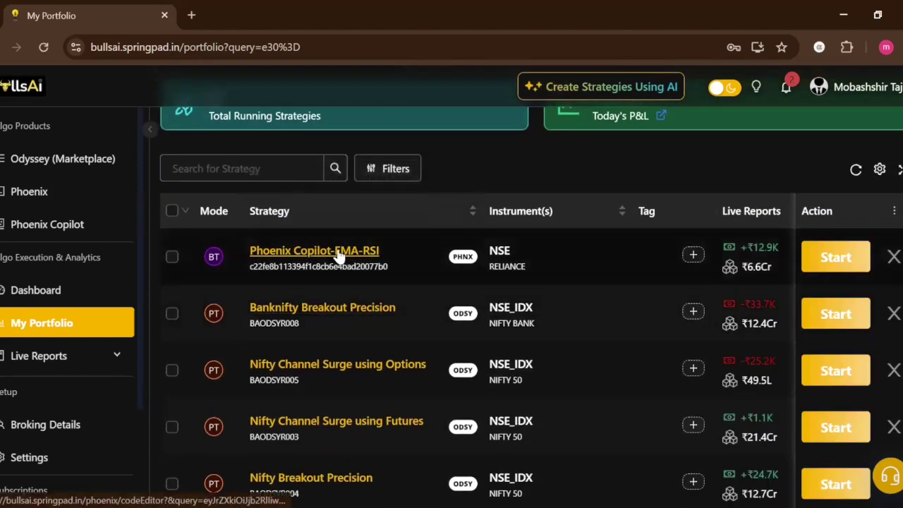
Review the Paper Trade, Live Trade and Backtest execution modes in the start dialog for Phoenix Copilot-EMA-RSI, and close it without starting a run
left_click(804, 270)
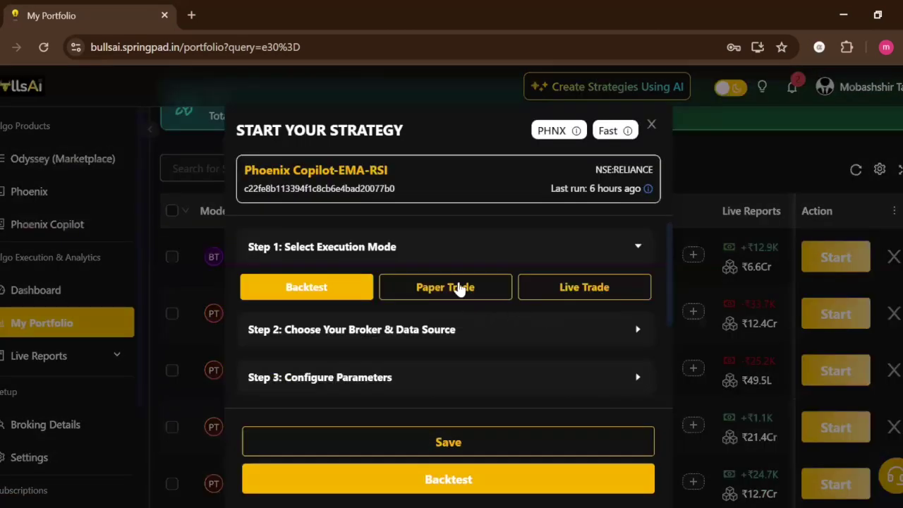
left_click(459, 290)
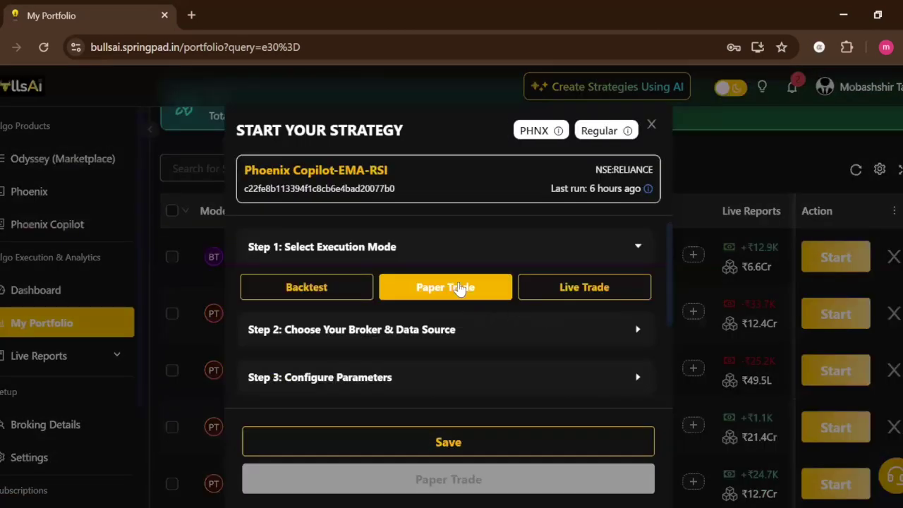
left_click(600, 293)
left_click(457, 295)
left_click(292, 288)
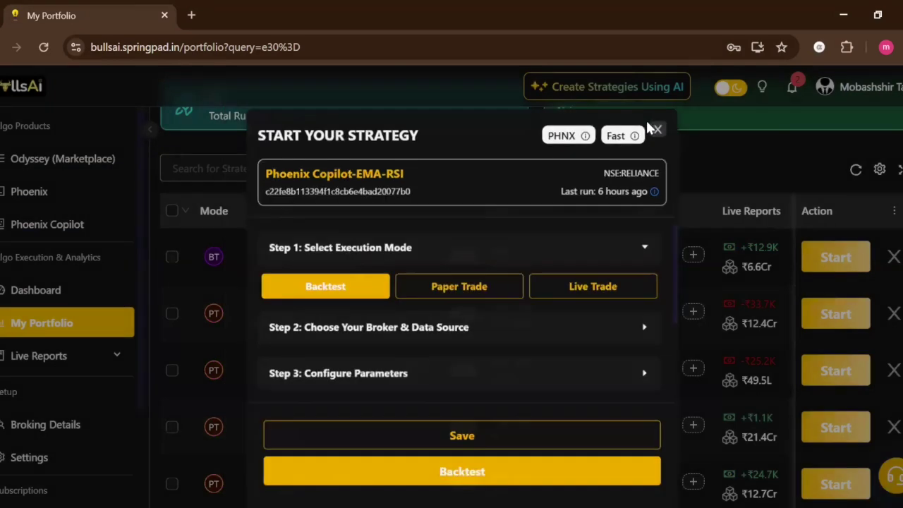
left_click(650, 126)
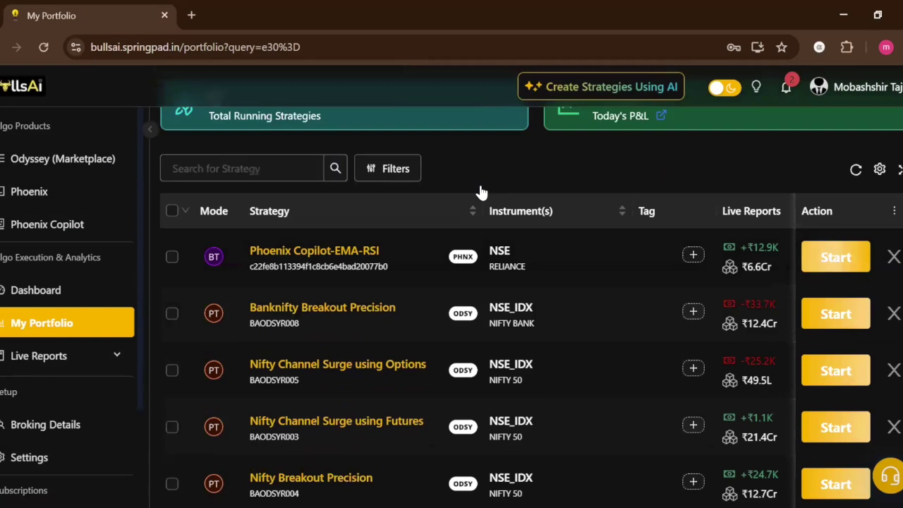